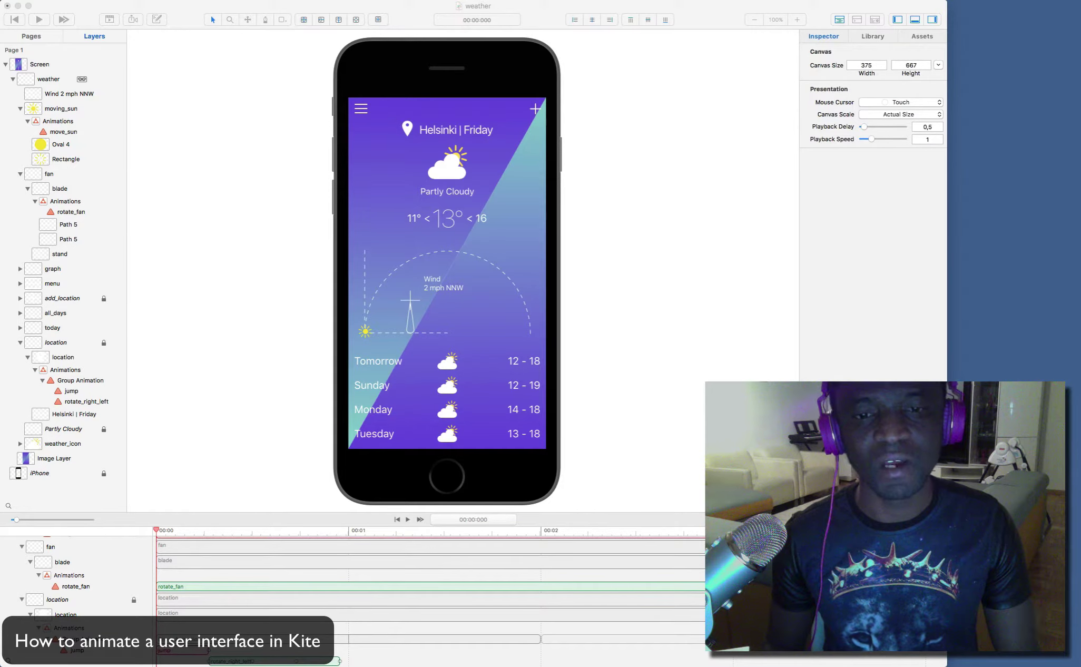
Step: Preview the weather prototype in its own presentation window, shift that window aside, and close it
click(688, 353)
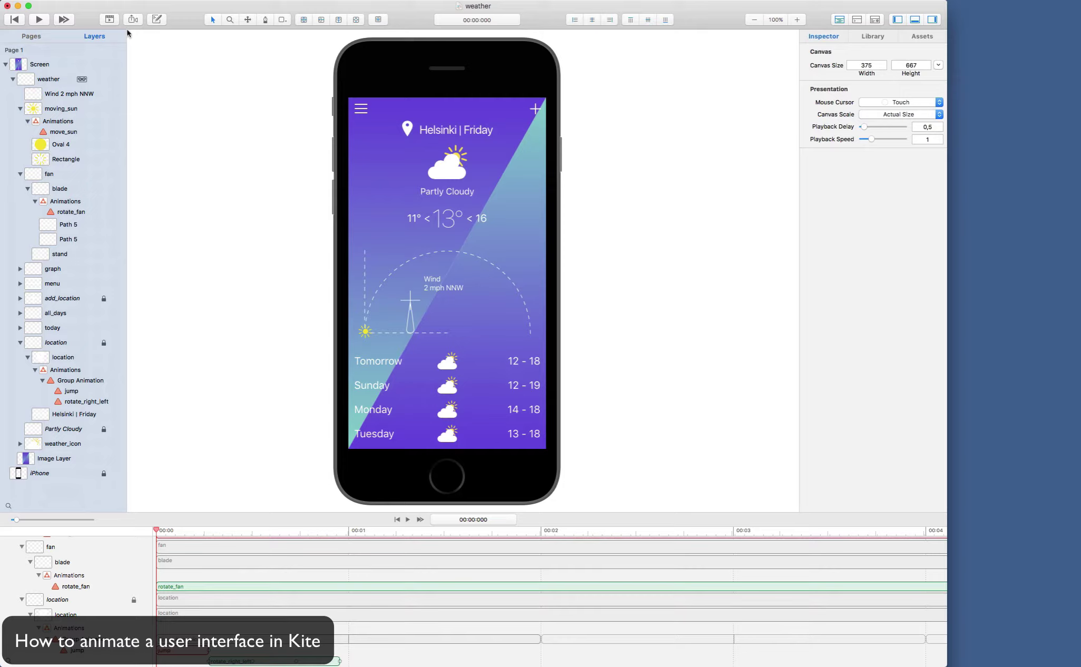
click(109, 19)
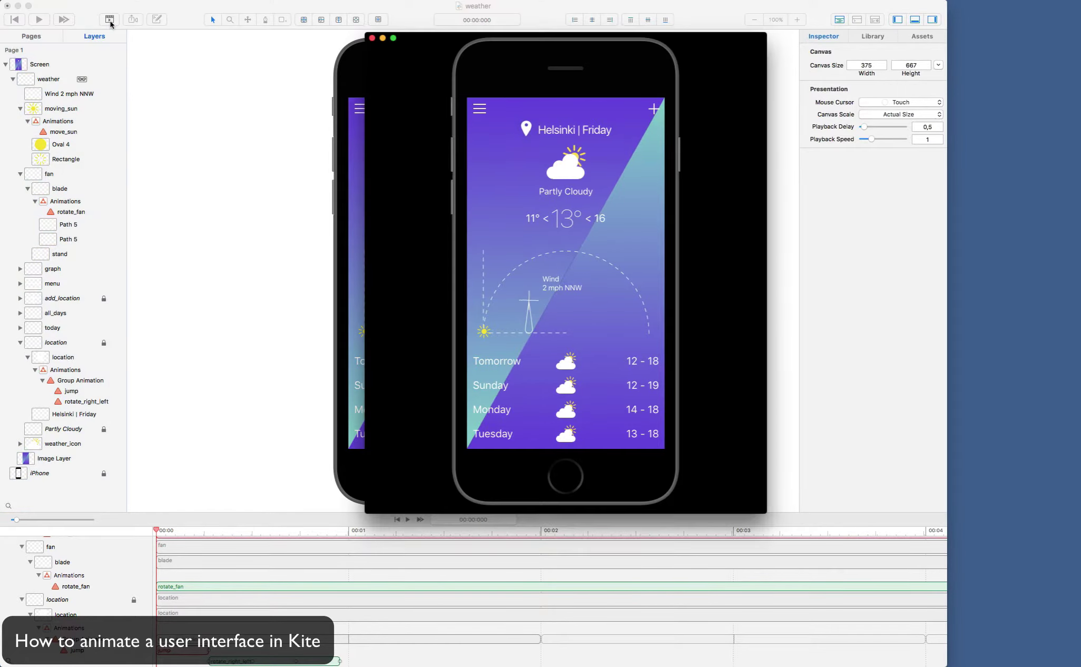
drag(429, 49, 364, 46)
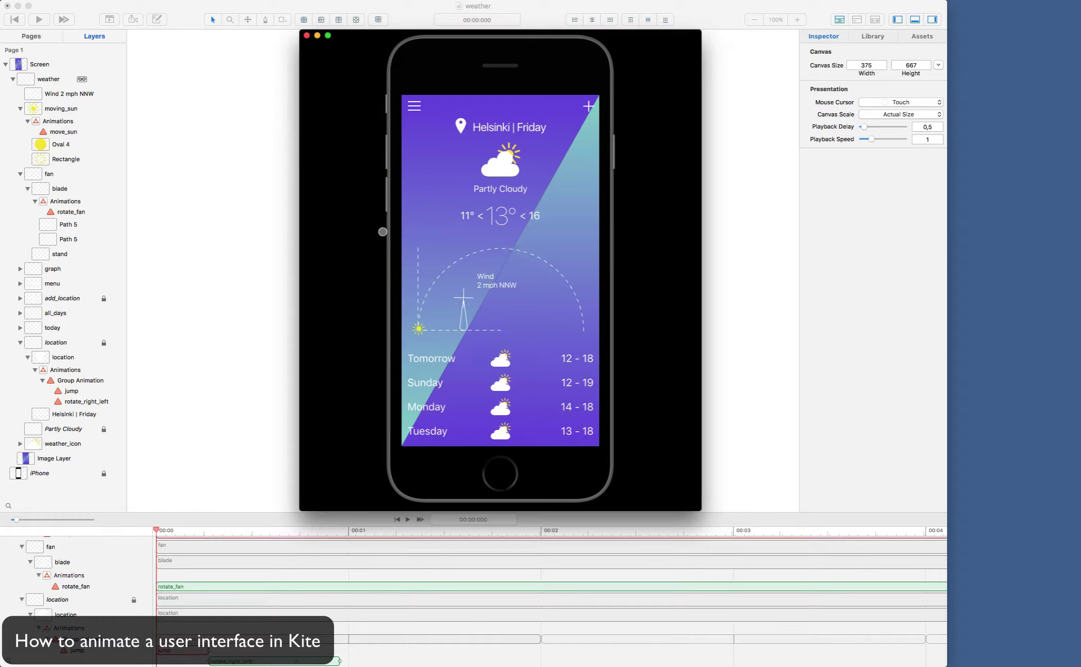
click(307, 34)
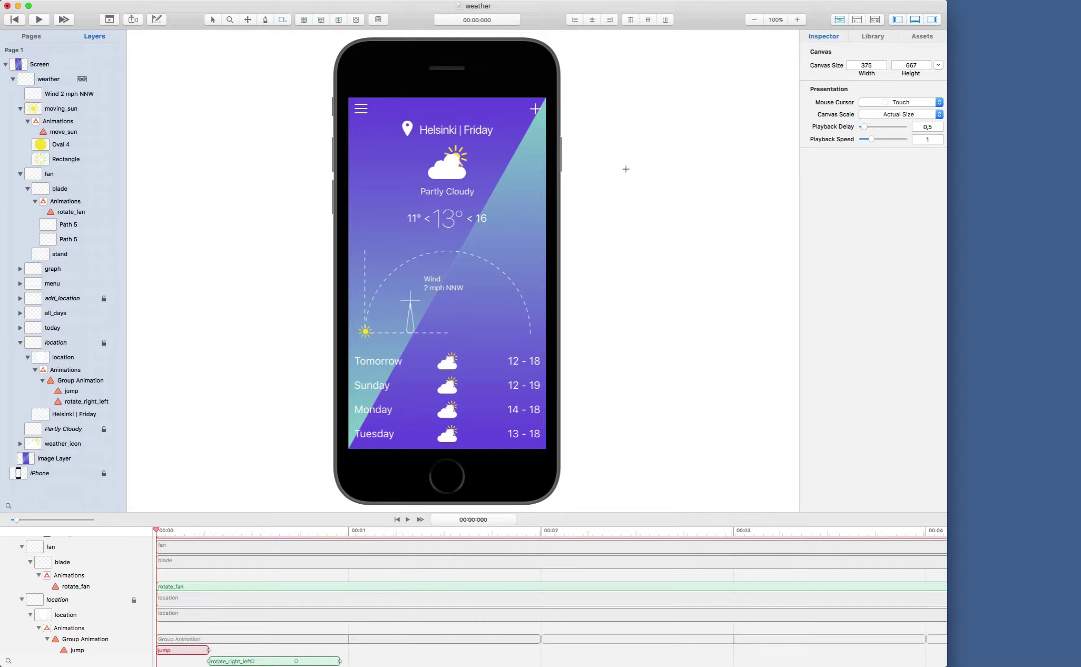
Step: Draw a rectangle layer about 84 by 62 beside the phone and bring up the options for adding a child to it
drag(626, 166, 665, 201)
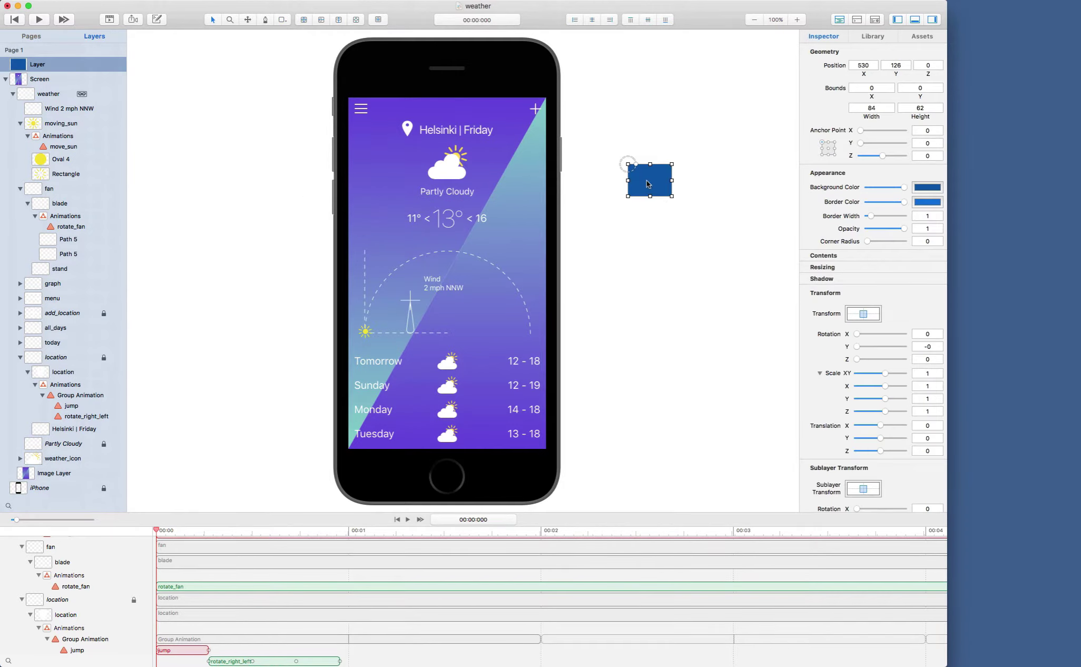
right_click(651, 181)
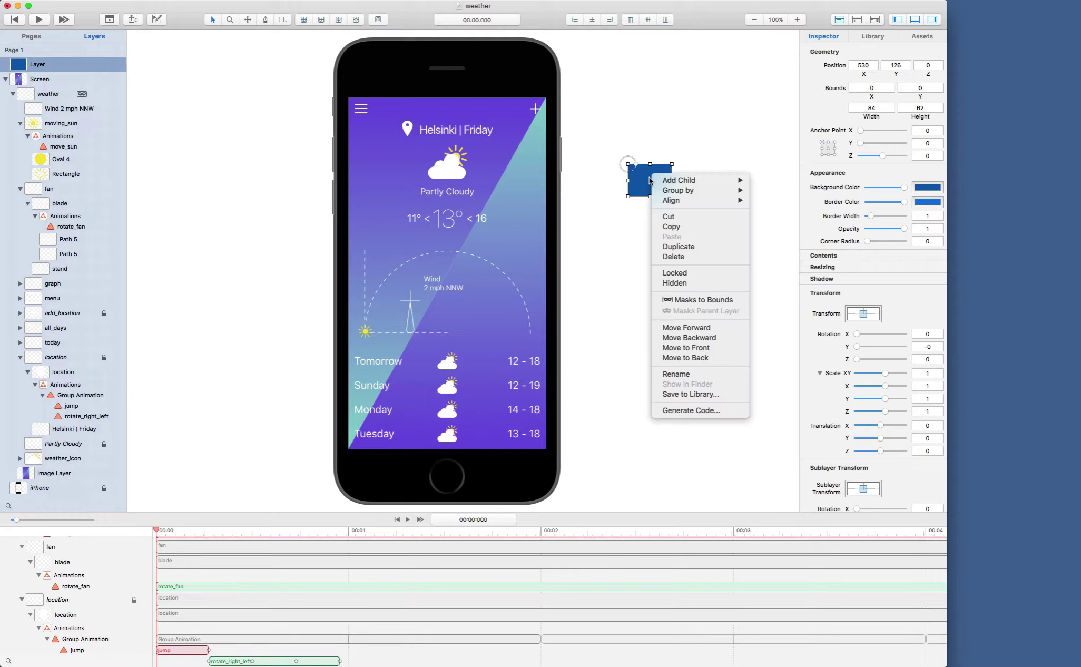
mouse_move(683, 180)
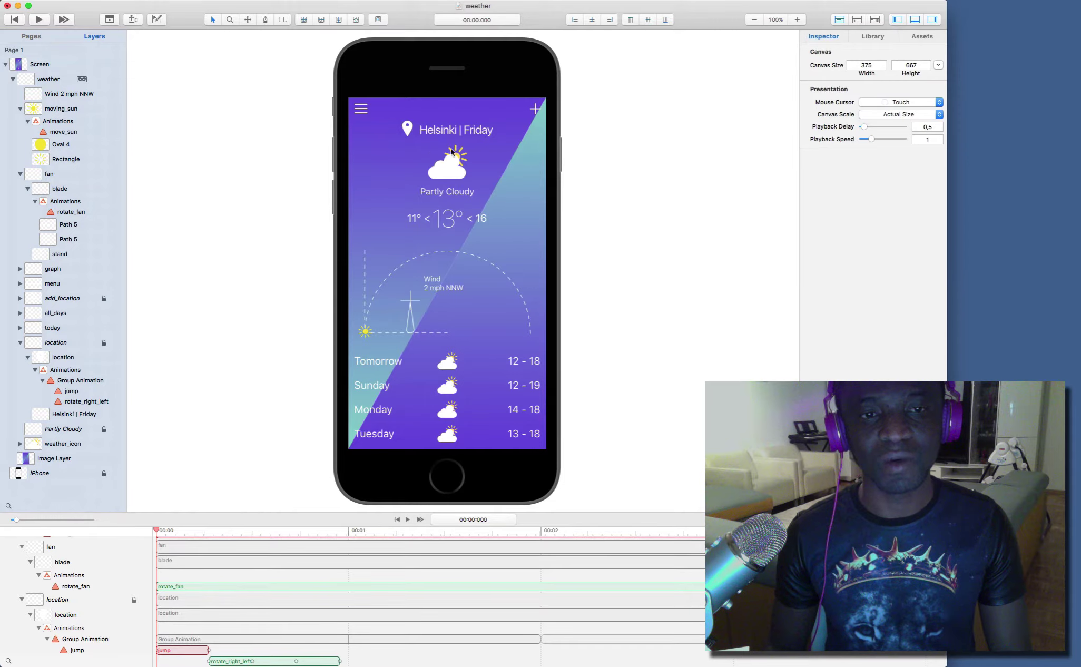
Step: Examine the move_sun animation of the moving_sun layer by opening its motion path for editing and scrubbing the timeline, and deselect it
click(60, 111)
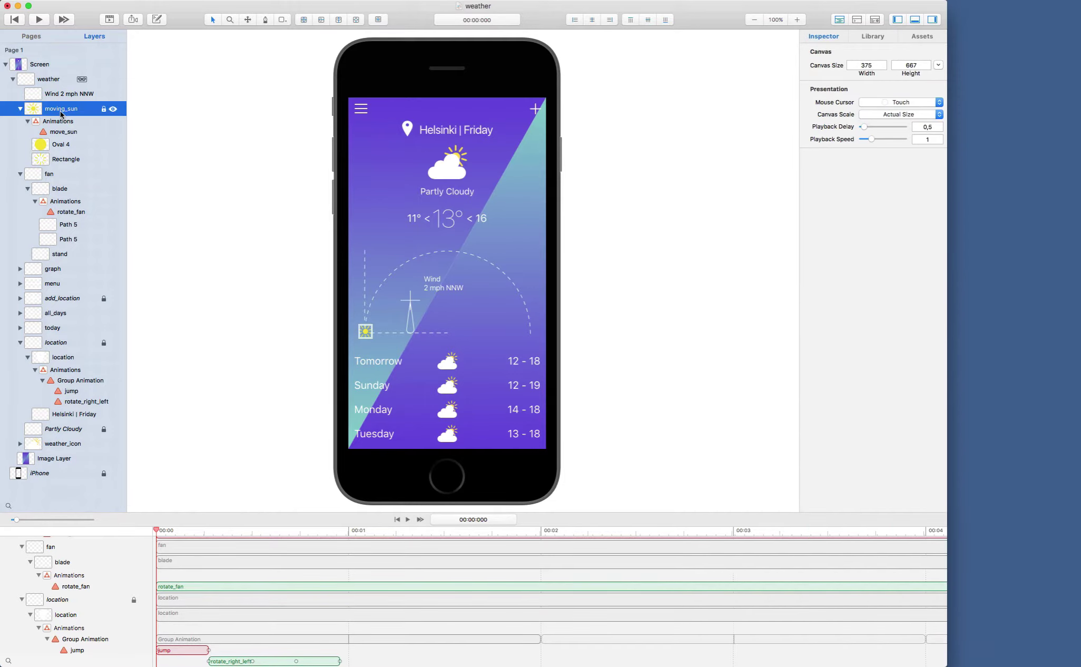
click(62, 131)
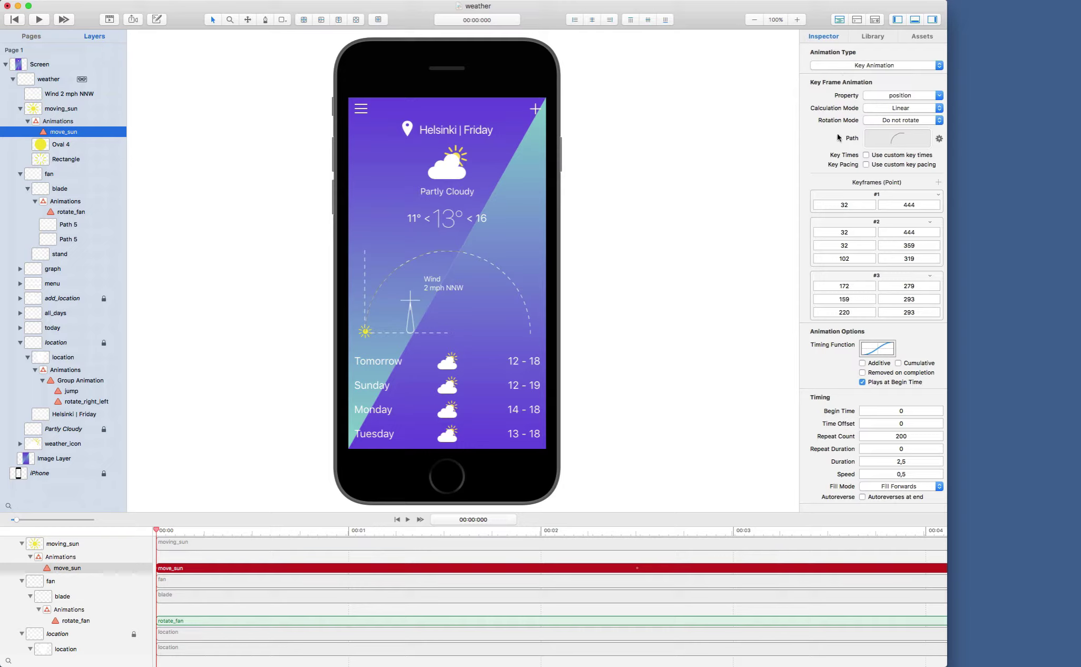
click(938, 140)
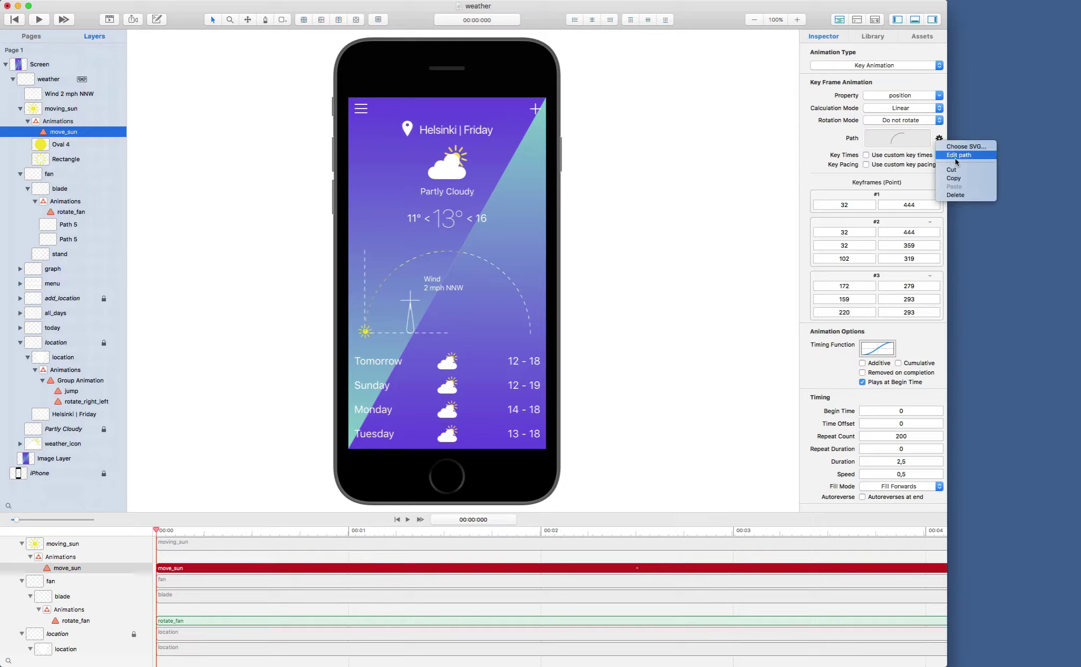
click(956, 156)
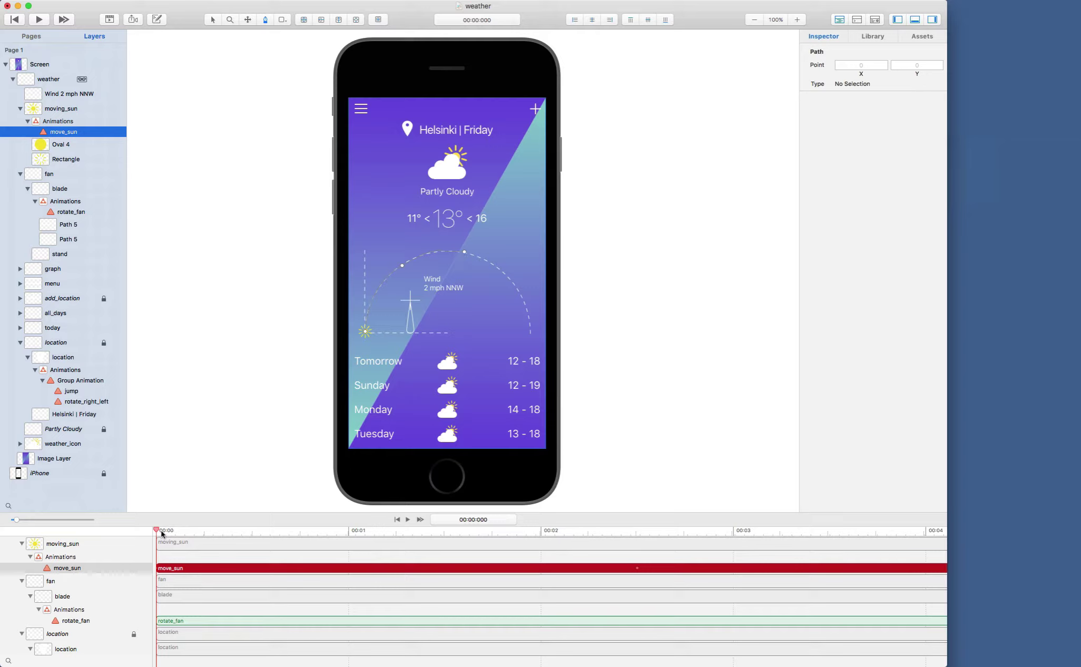
drag(155, 530, 774, 567)
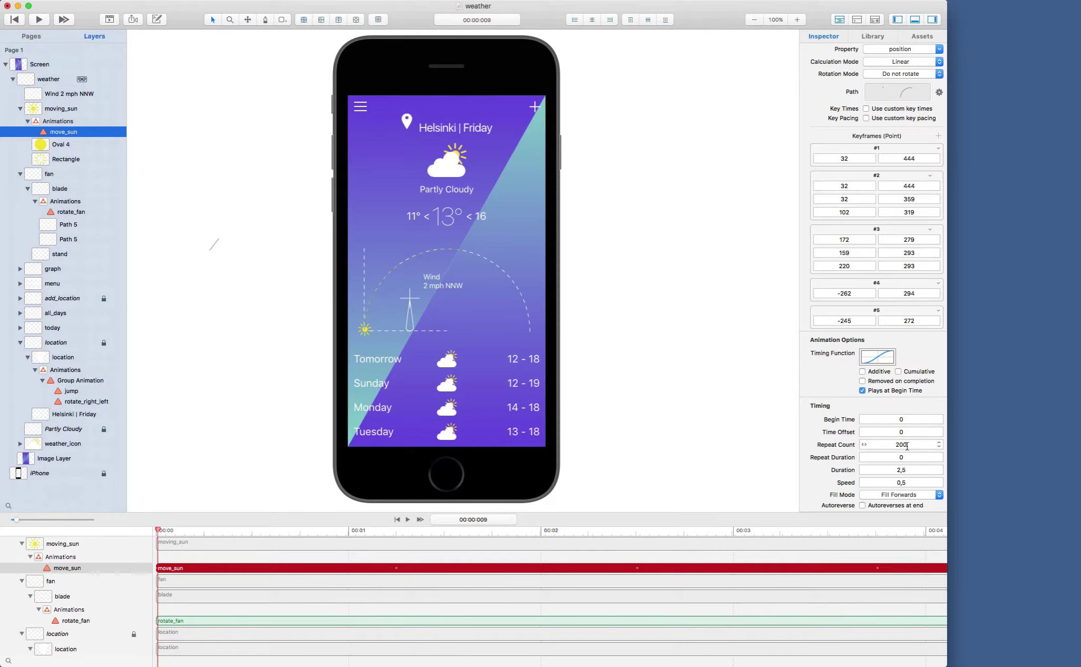
click(227, 240)
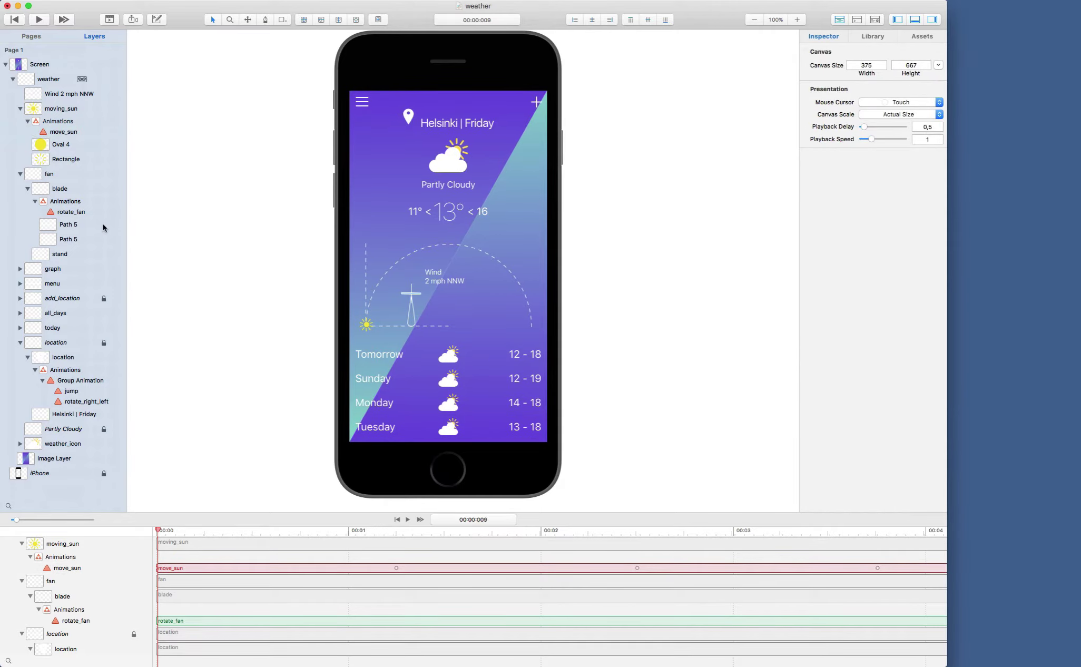
Step: Examine the fan blade's rotate_fan animation, including the available animation types and the transform rotation axes among its animatable properties
click(78, 215)
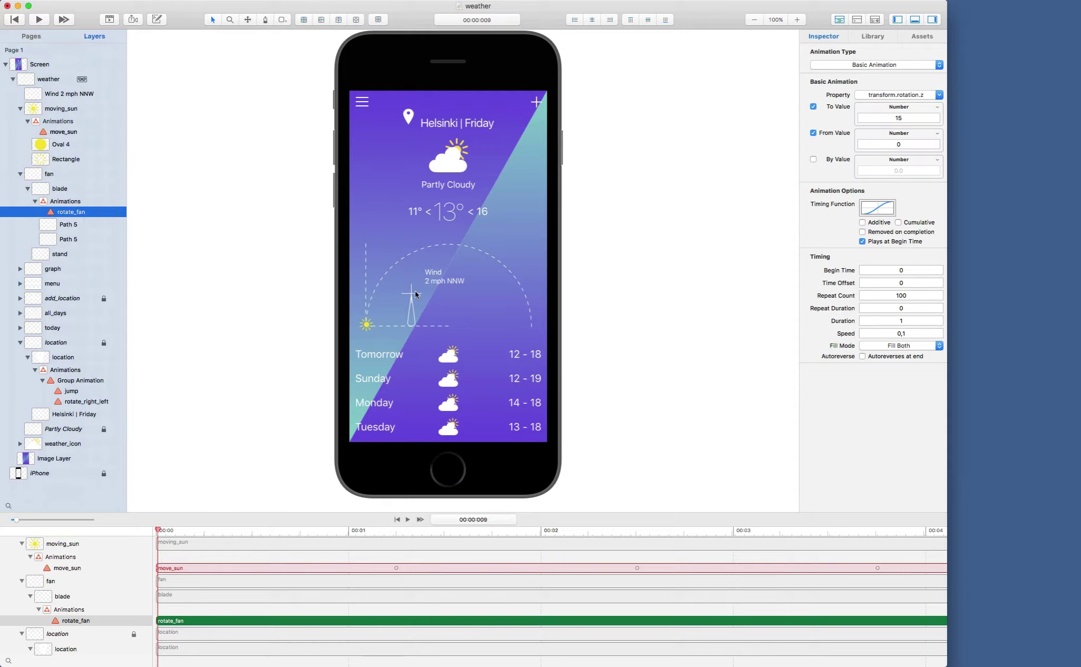
mouse_move(72, 215)
click(859, 65)
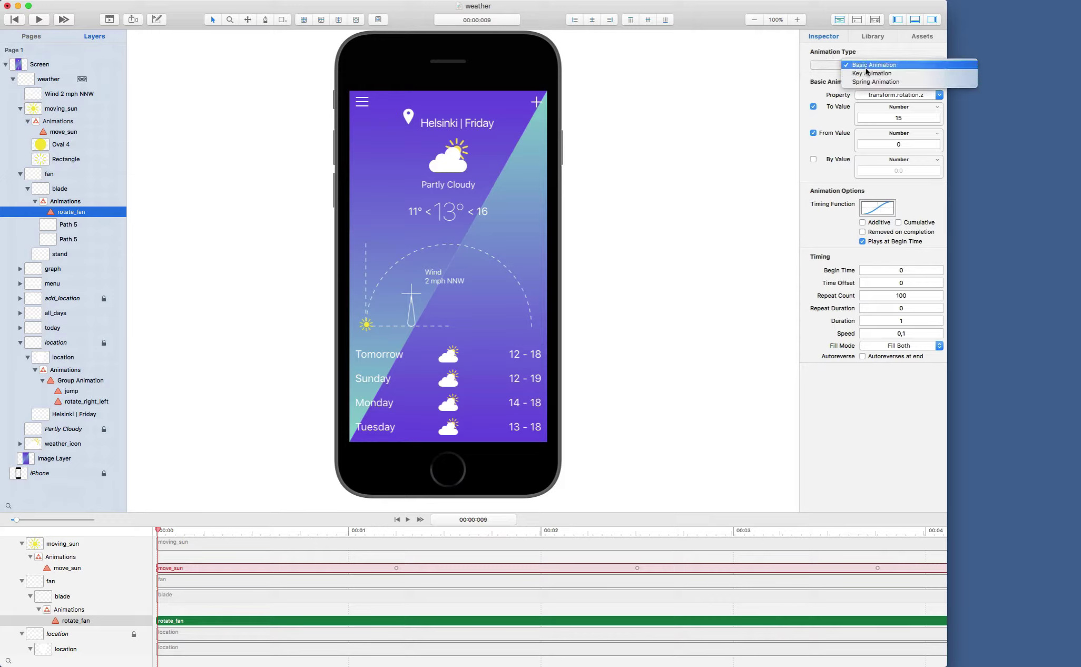
click(826, 66)
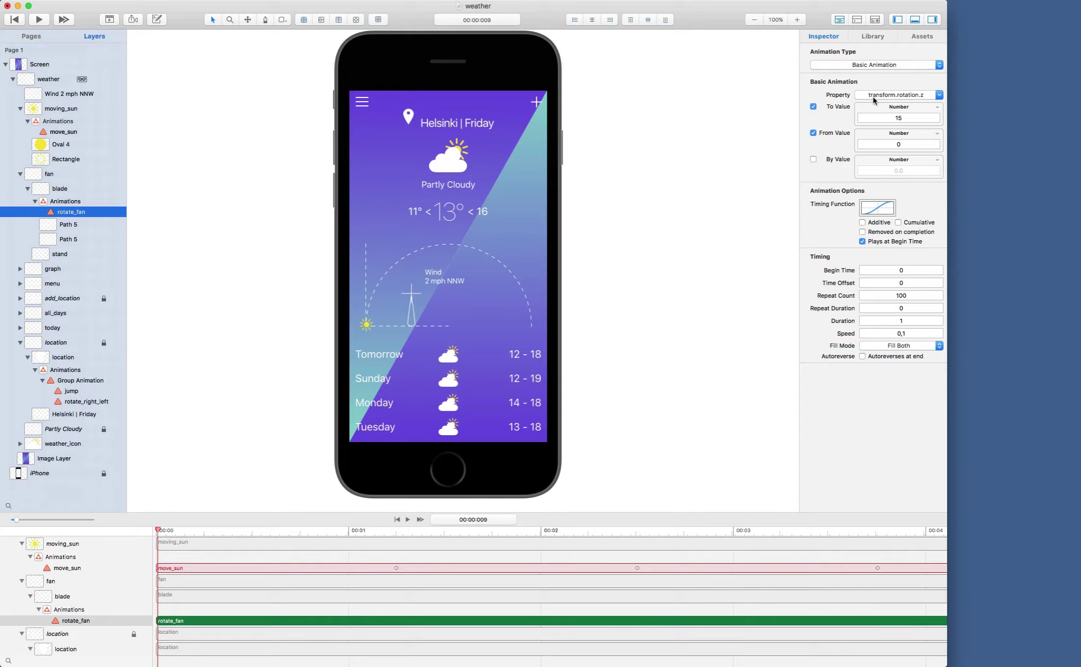
click(887, 97)
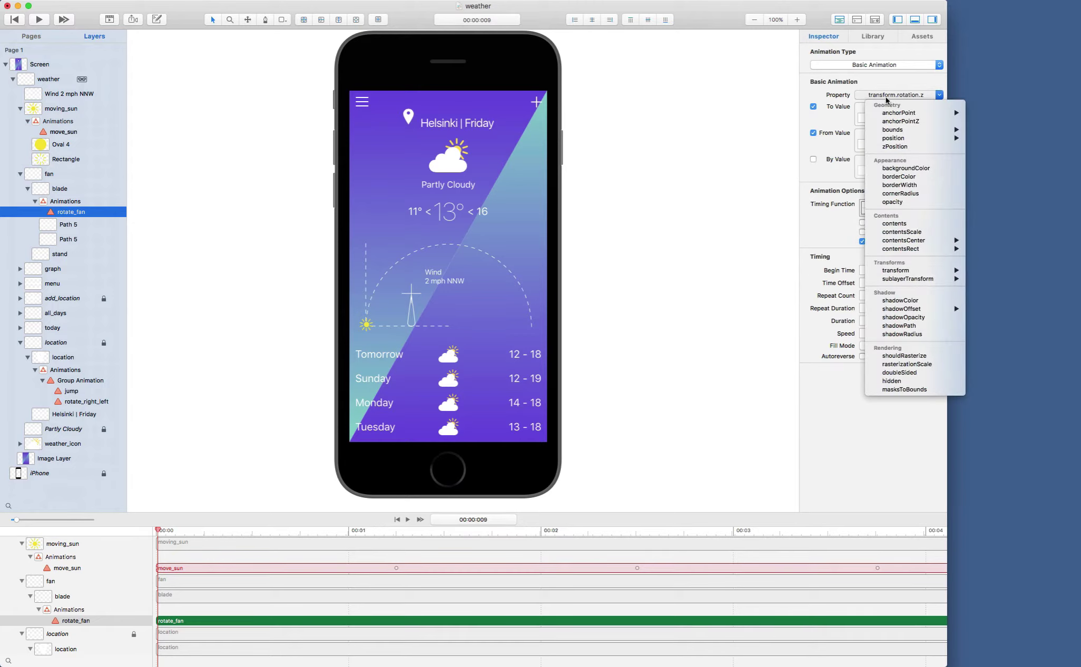
mouse_move(897, 310)
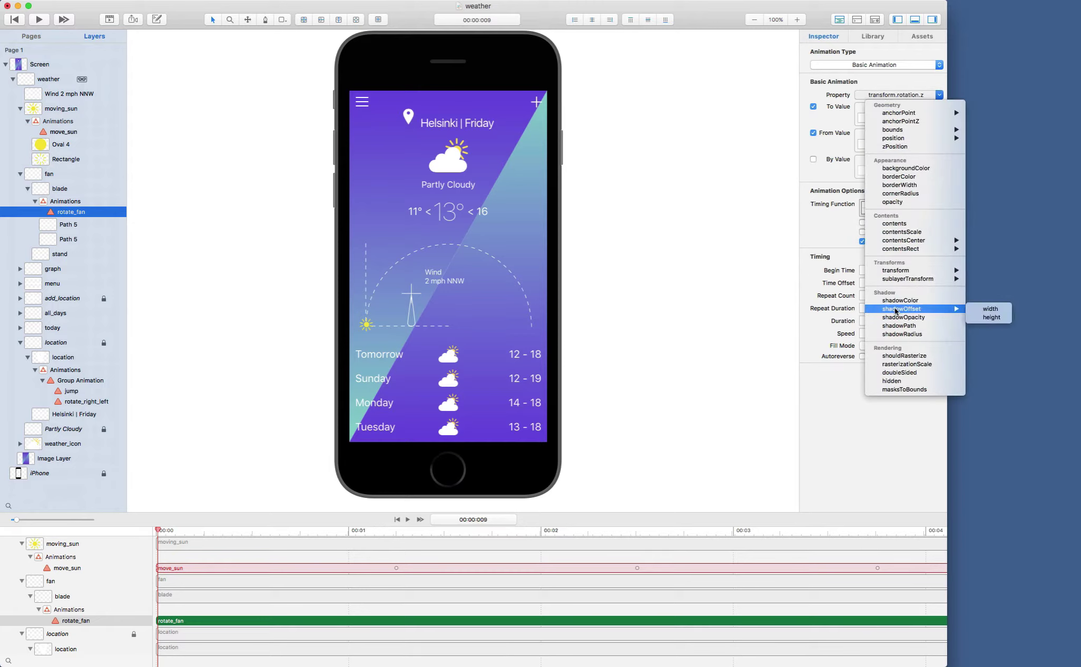
mouse_move(911, 273)
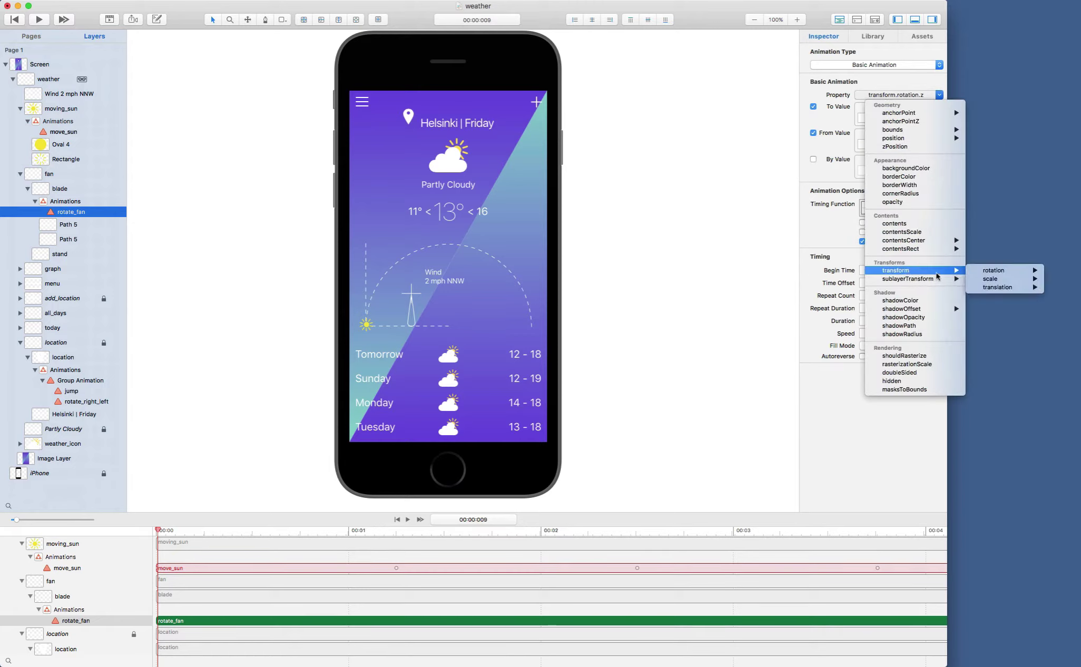
mouse_move(1001, 270)
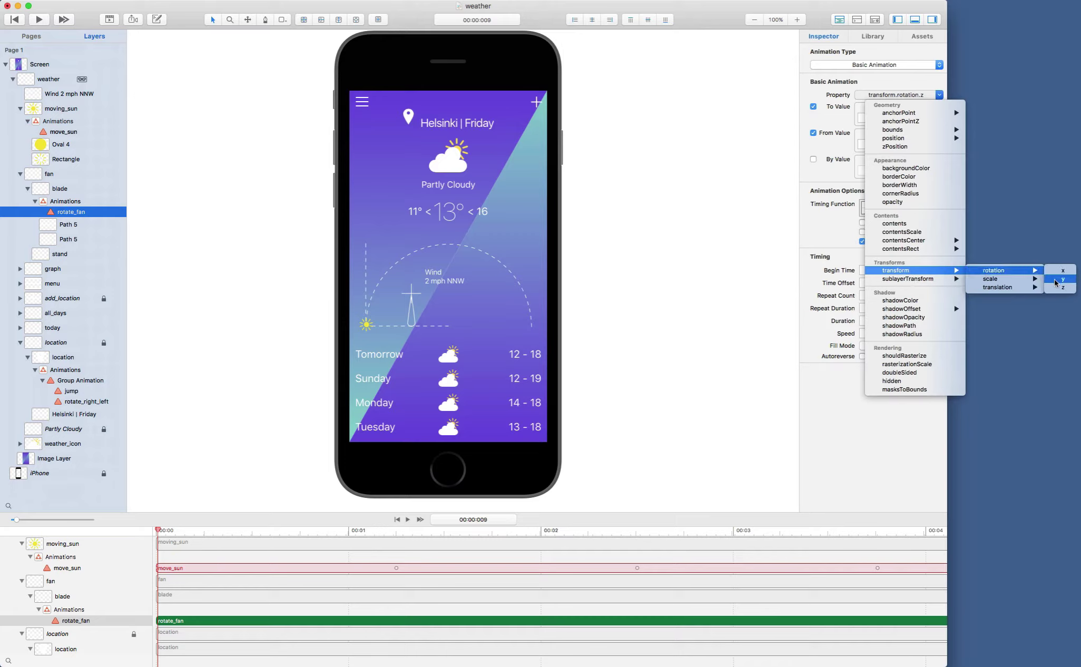
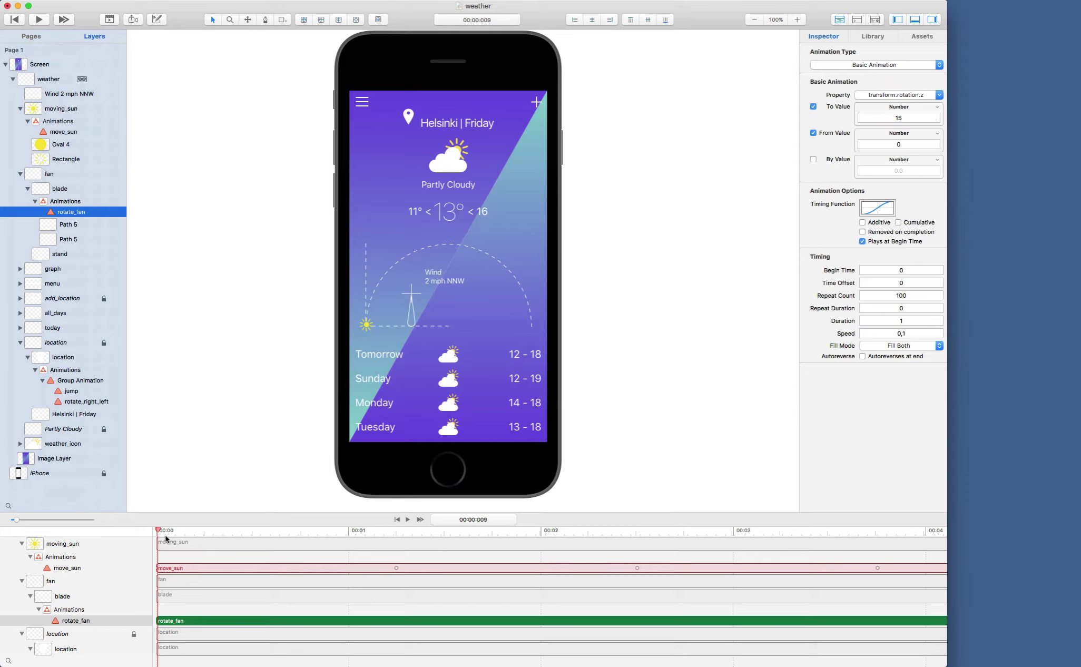
Step: Return the playhead to the start and review the timing function presets of the rotate_fan animation, leaving nothing selected
mouse_move(158, 532)
mouse_down()
mouse_move(526, 554)
mouse_move(154, 534)
mouse_up()
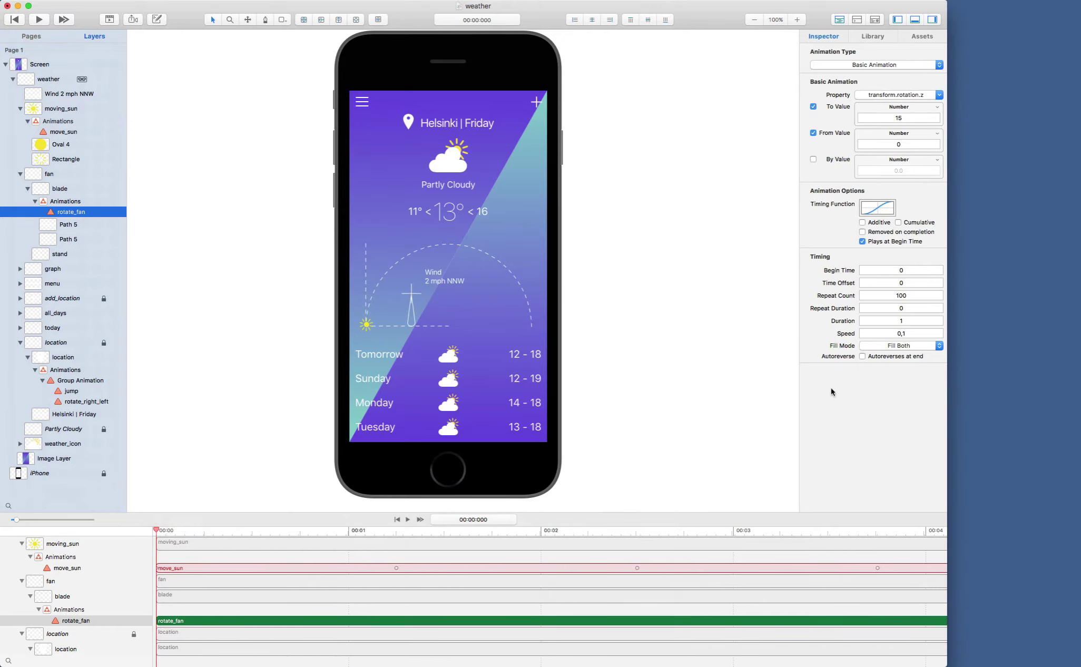
click(876, 208)
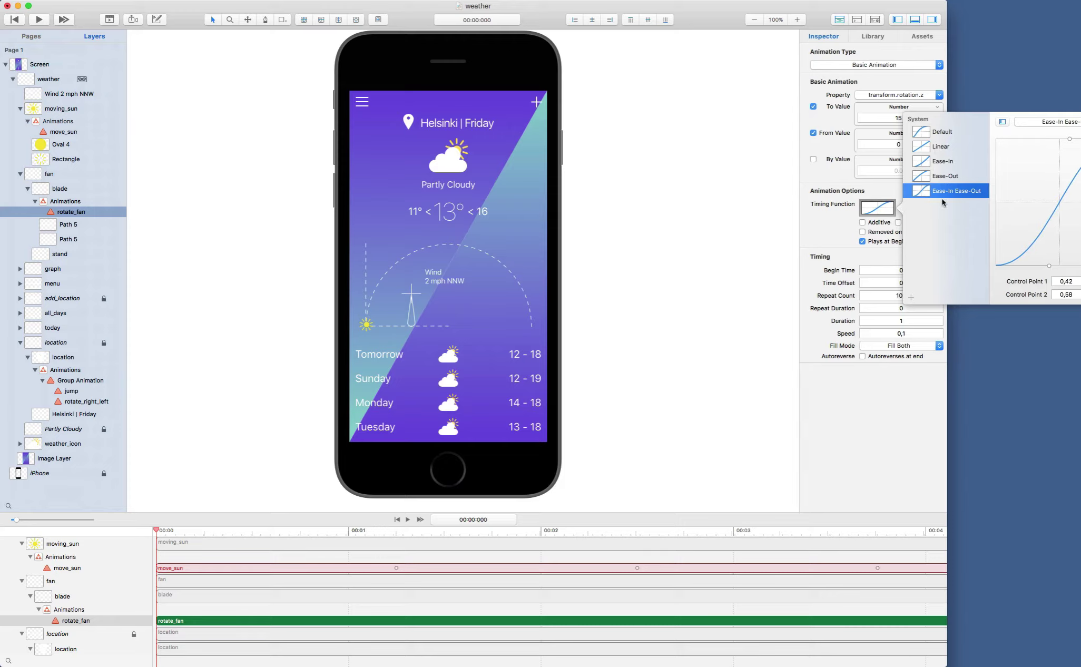
click(707, 217)
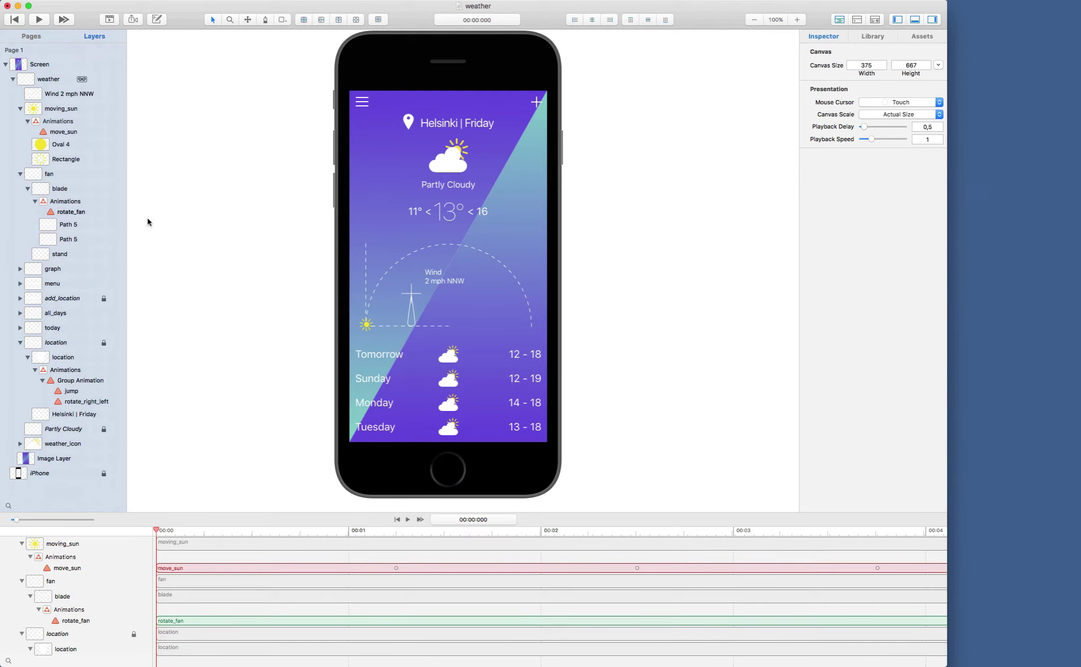
click(66, 213)
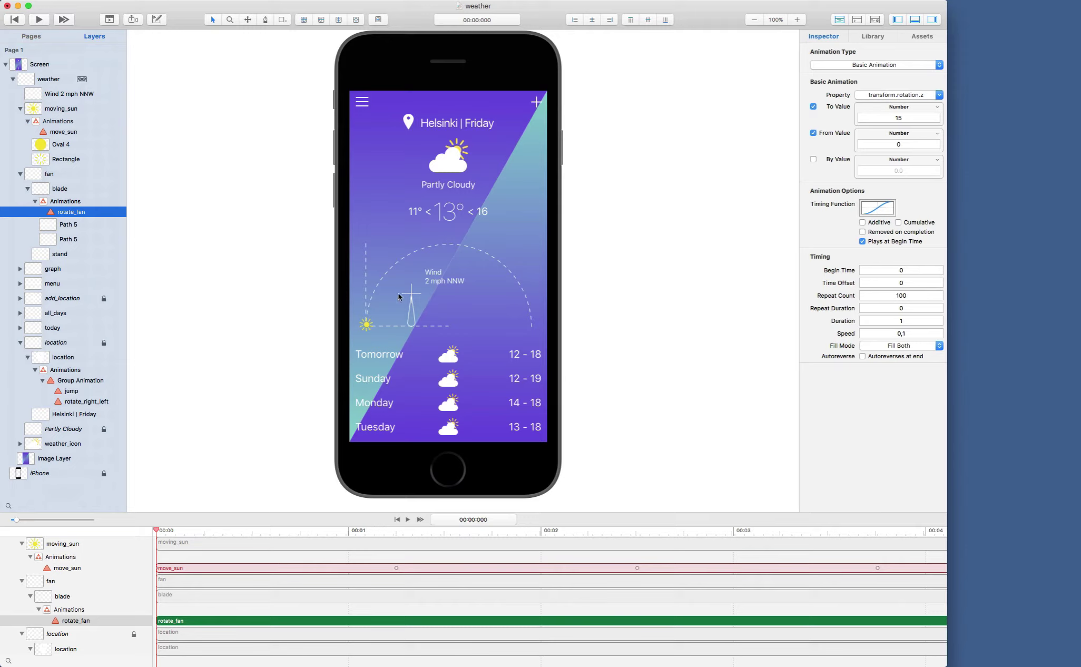
click(285, 284)
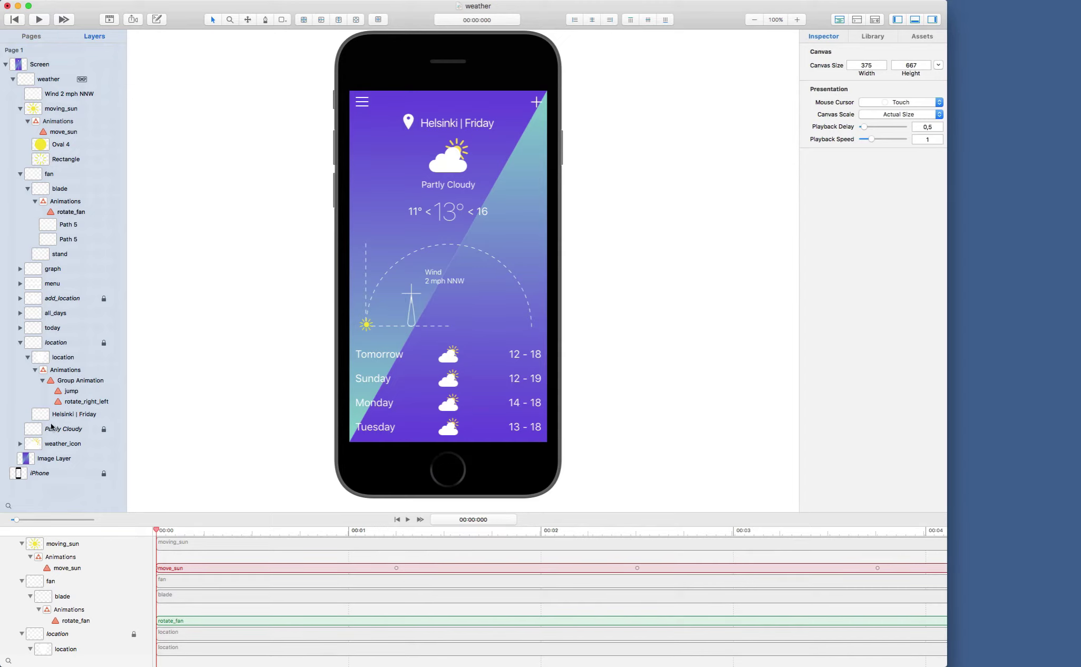
Step: Inspect the location pin's Group Animation and its jump animation, scrubbing the timeline to about 0.99 seconds and back to the beginning
click(82, 381)
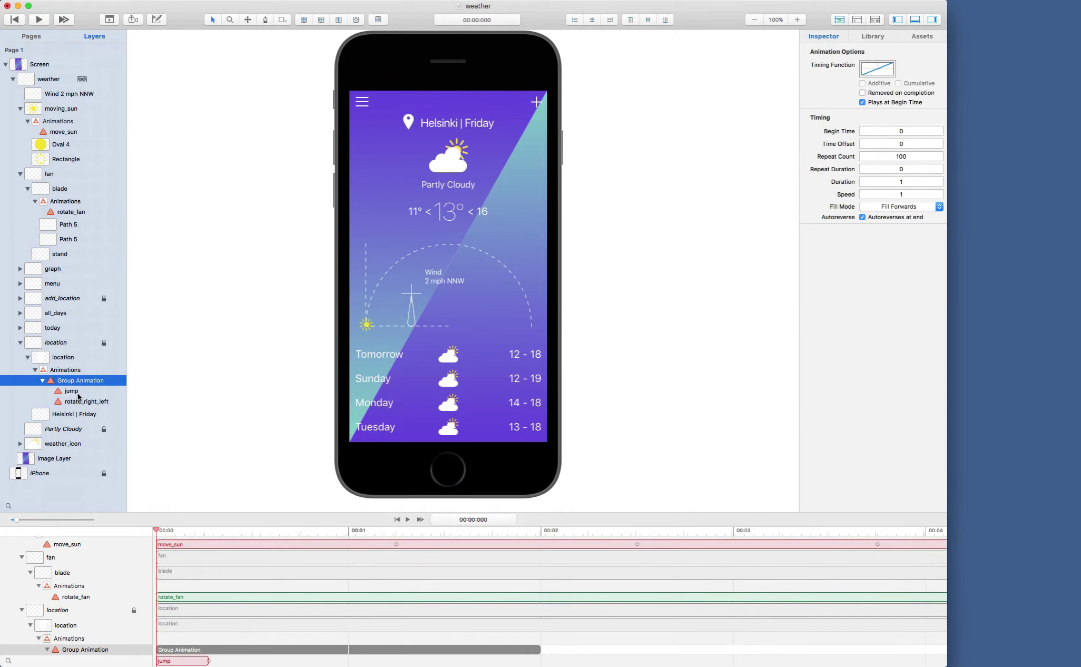
click(76, 394)
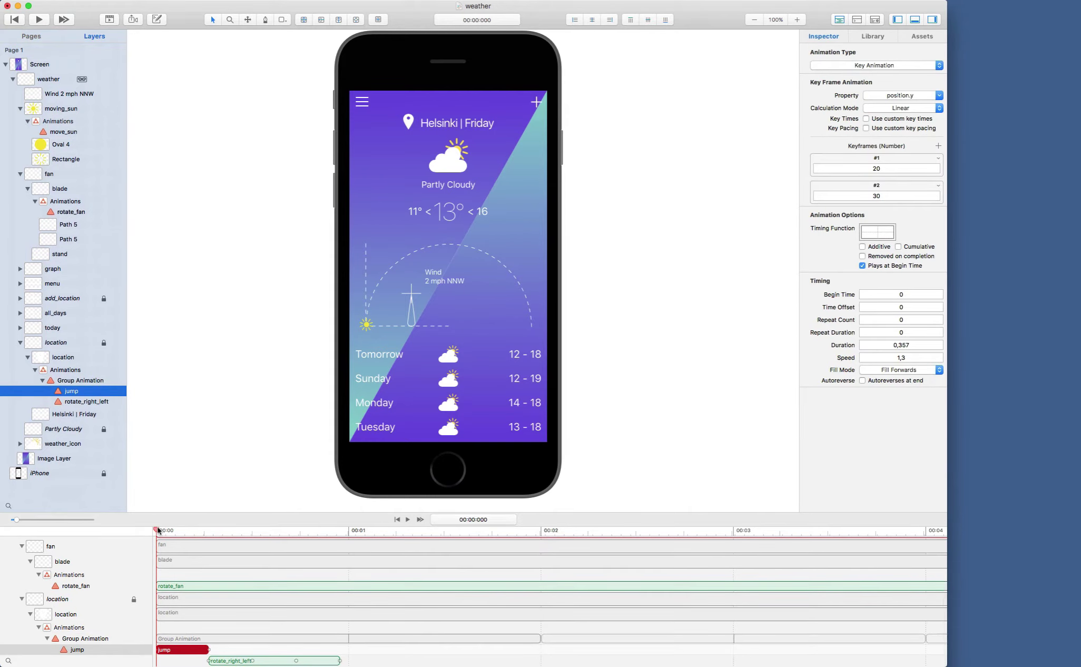
drag(154, 530, 267, 545)
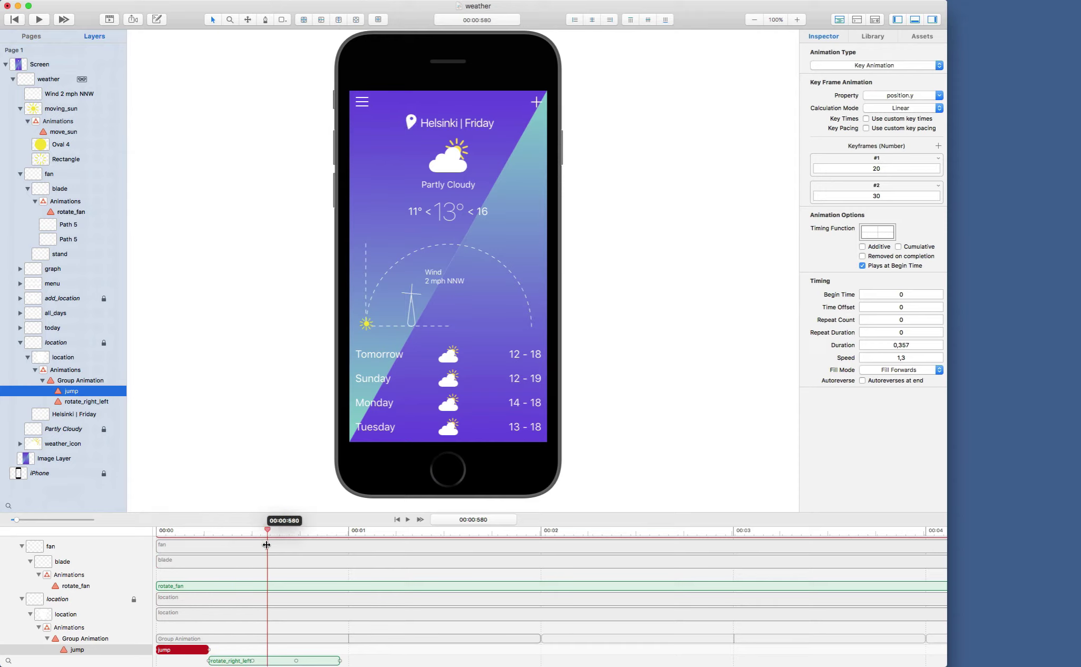
drag(266, 545, 344, 556)
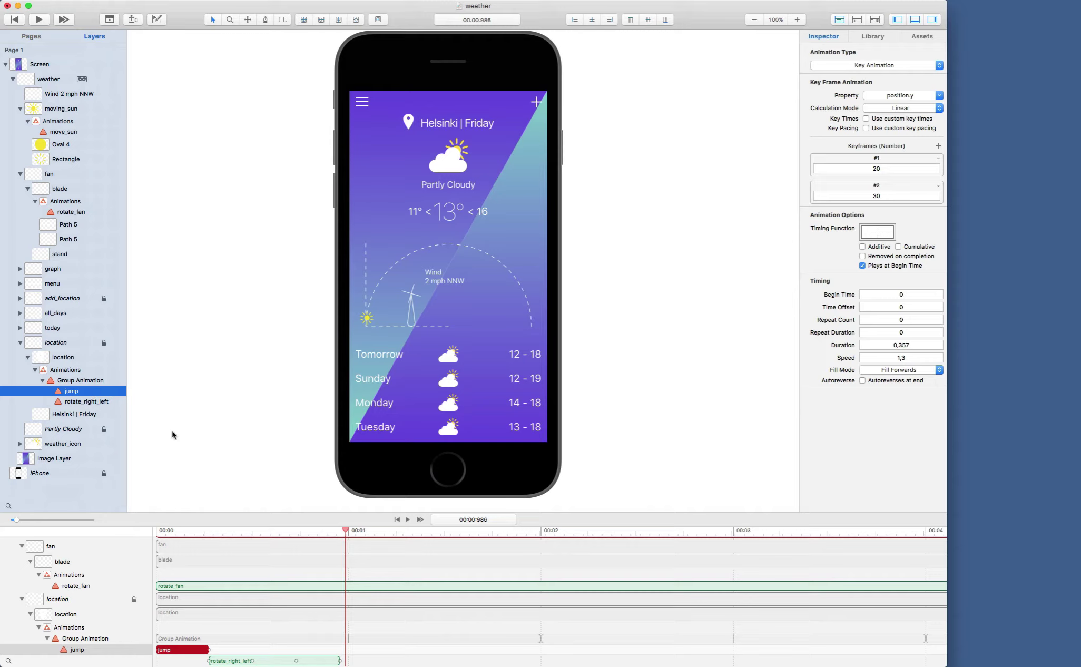
drag(346, 532, 158, 533)
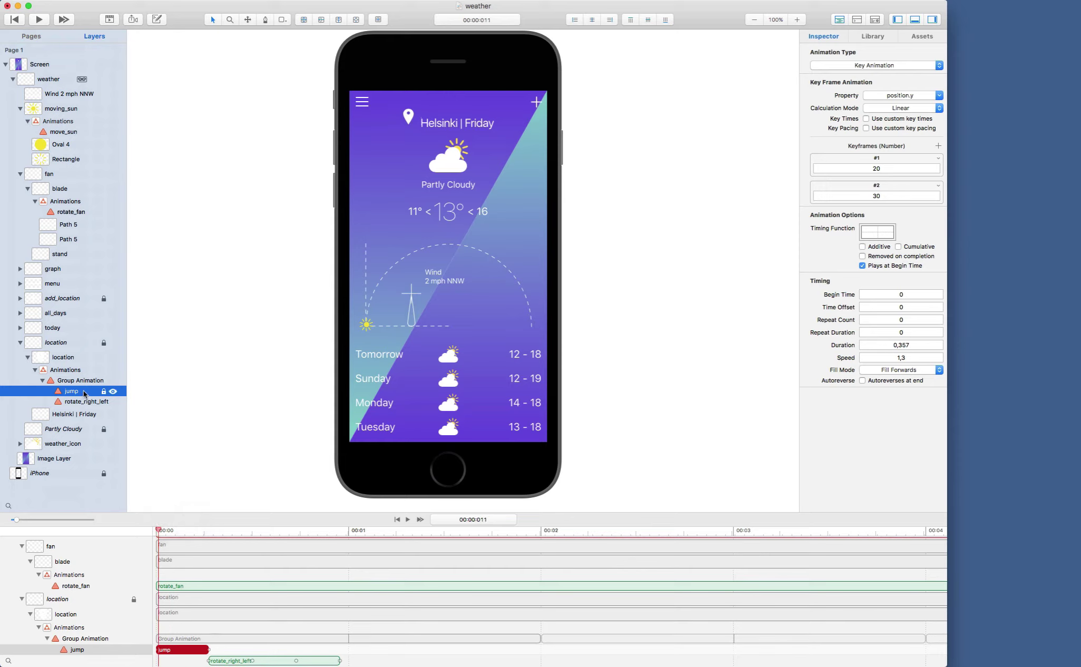
Step: Compare the location pin layer's geometry with its jump animation, reviewing the animatable properties and keeping position.y as the animated one
click(76, 357)
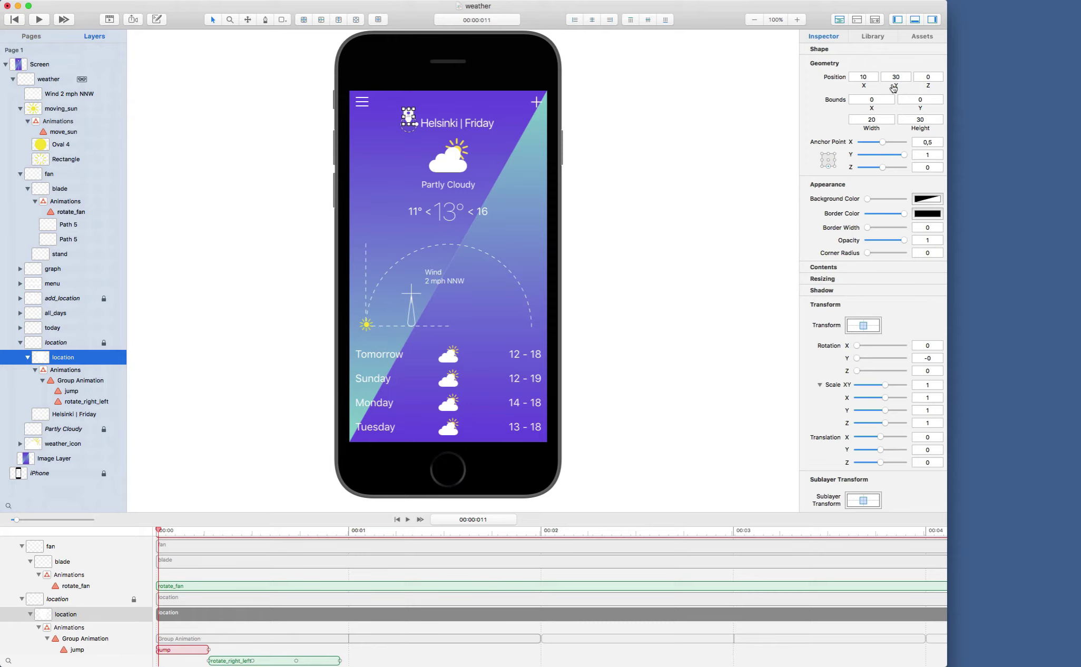
click(71, 390)
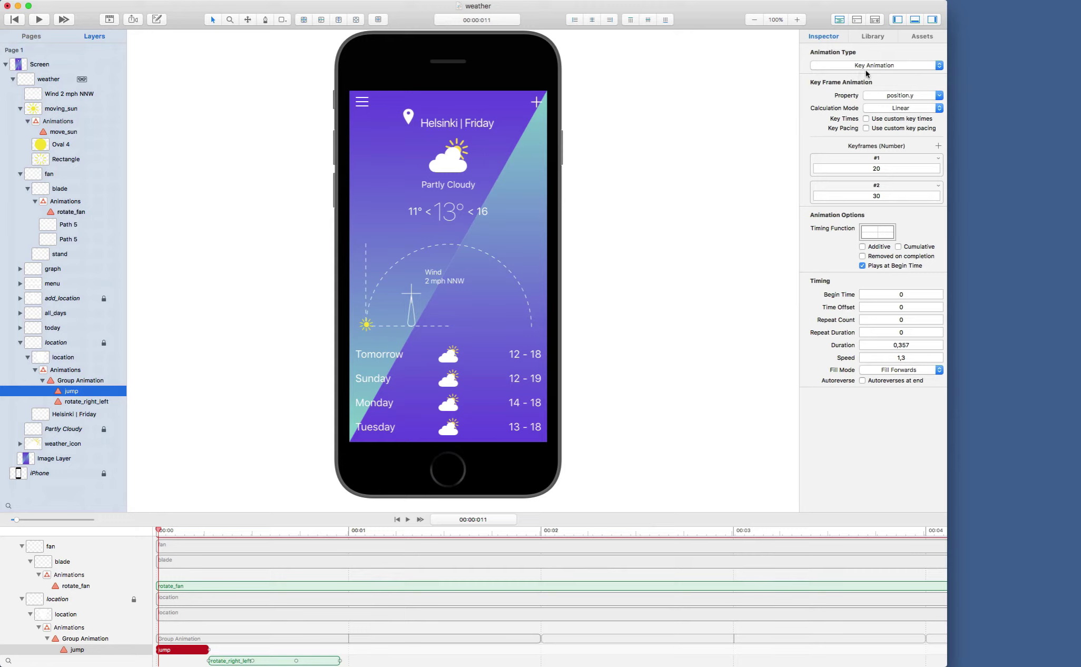
click(893, 97)
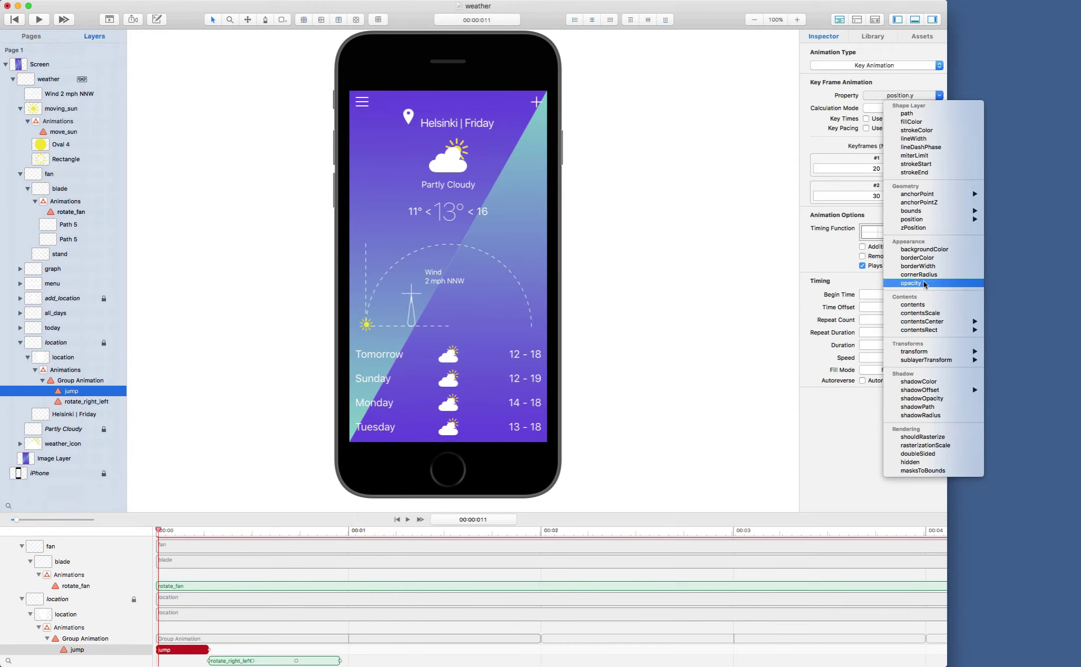
mouse_move(925, 220)
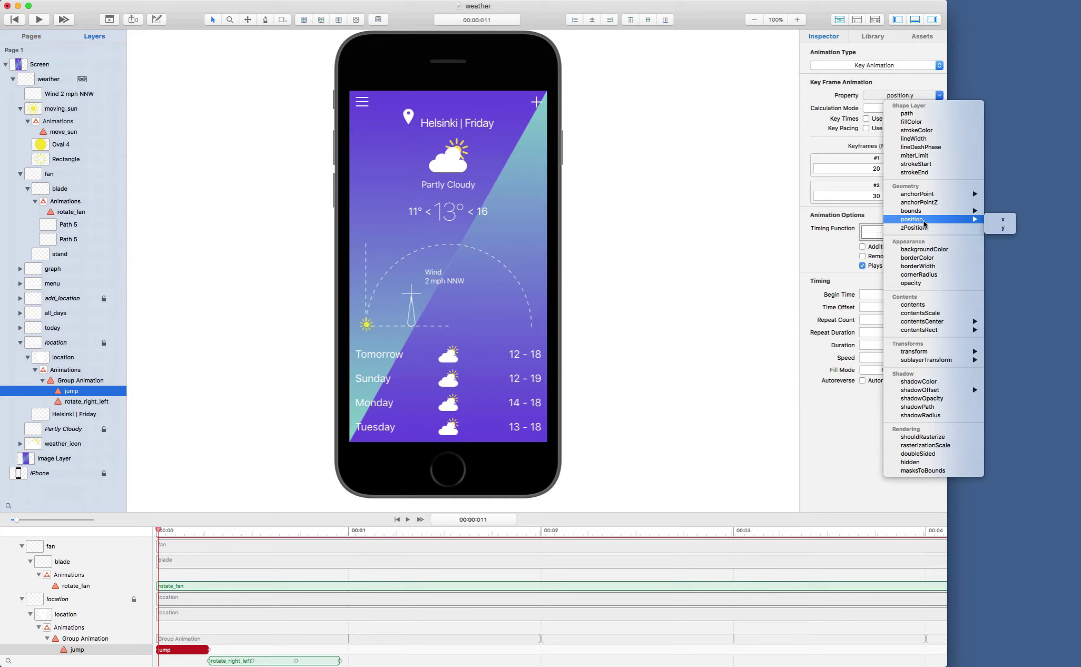
click(1001, 233)
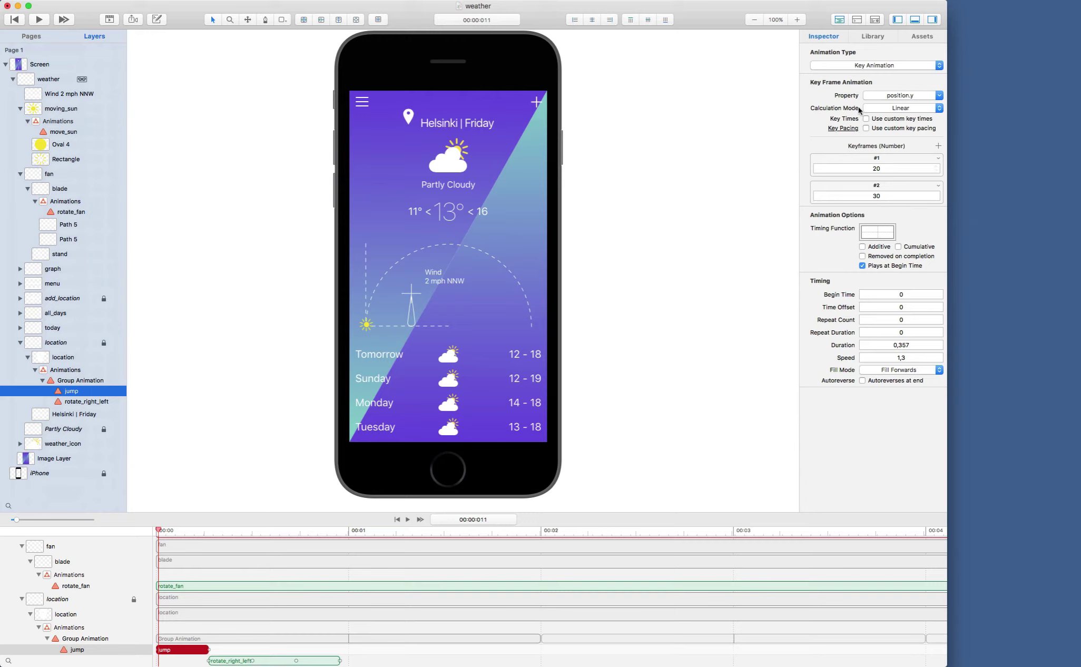
click(67, 361)
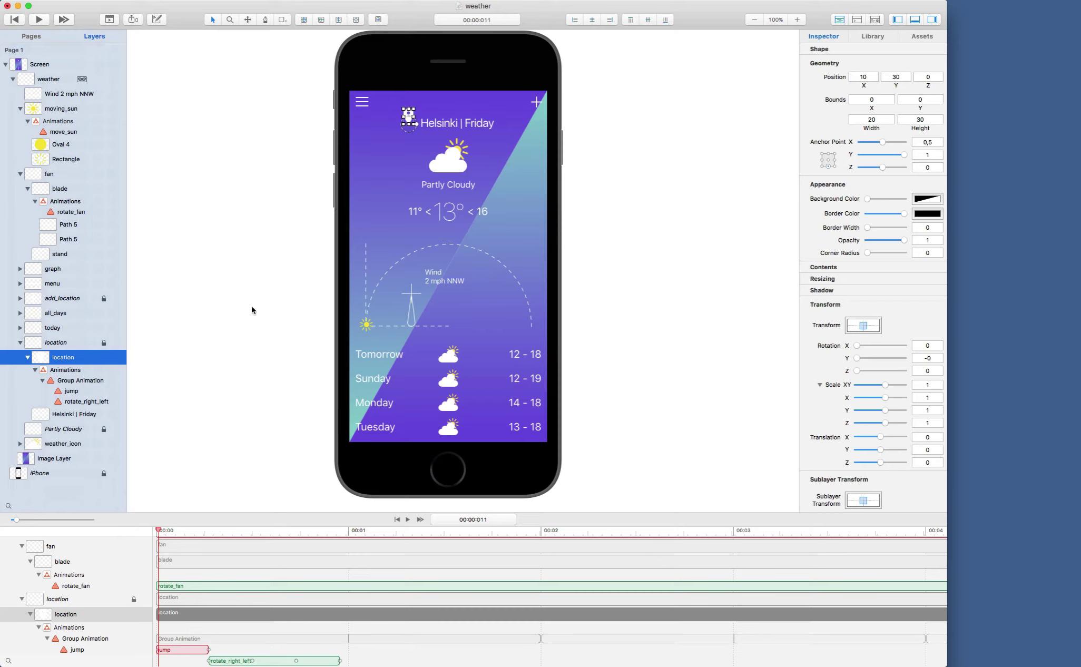
click(69, 391)
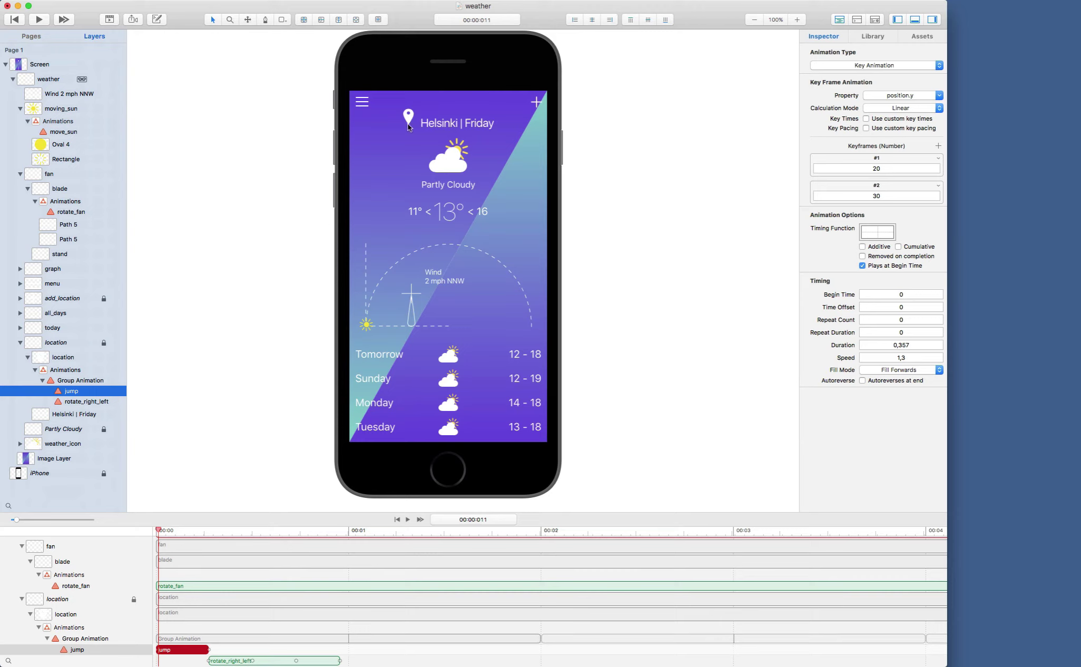
Step: Inspect the location pin's rotate_right_left animation, scrubbing the timeline to about 1 second and back to about 0.45 seconds
click(87, 402)
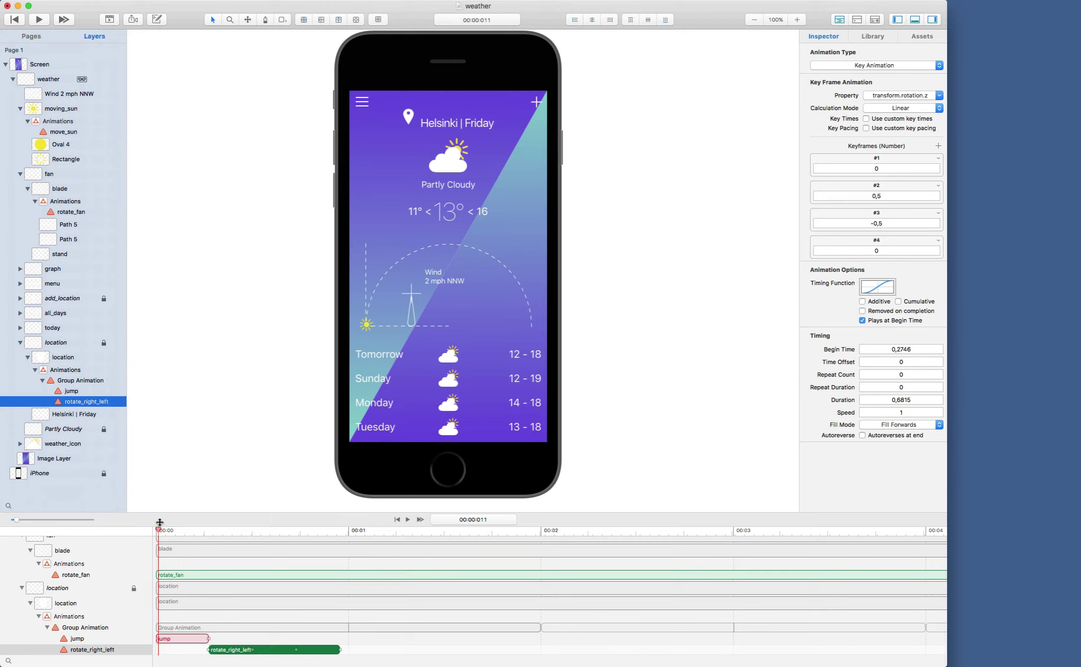
drag(158, 532, 349, 541)
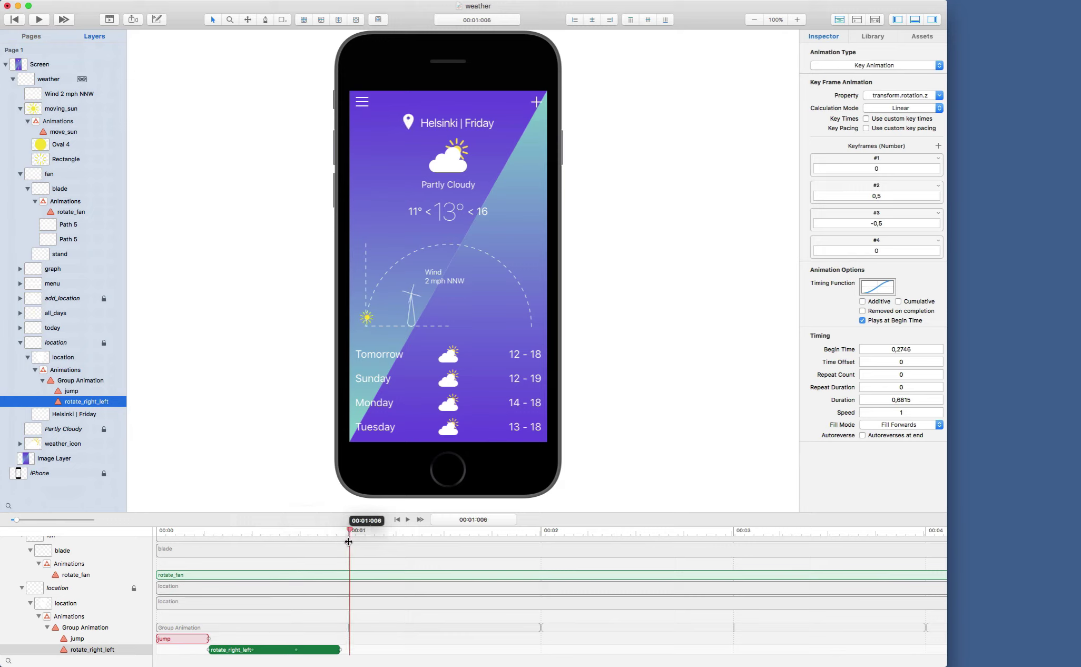
drag(348, 542, 240, 532)
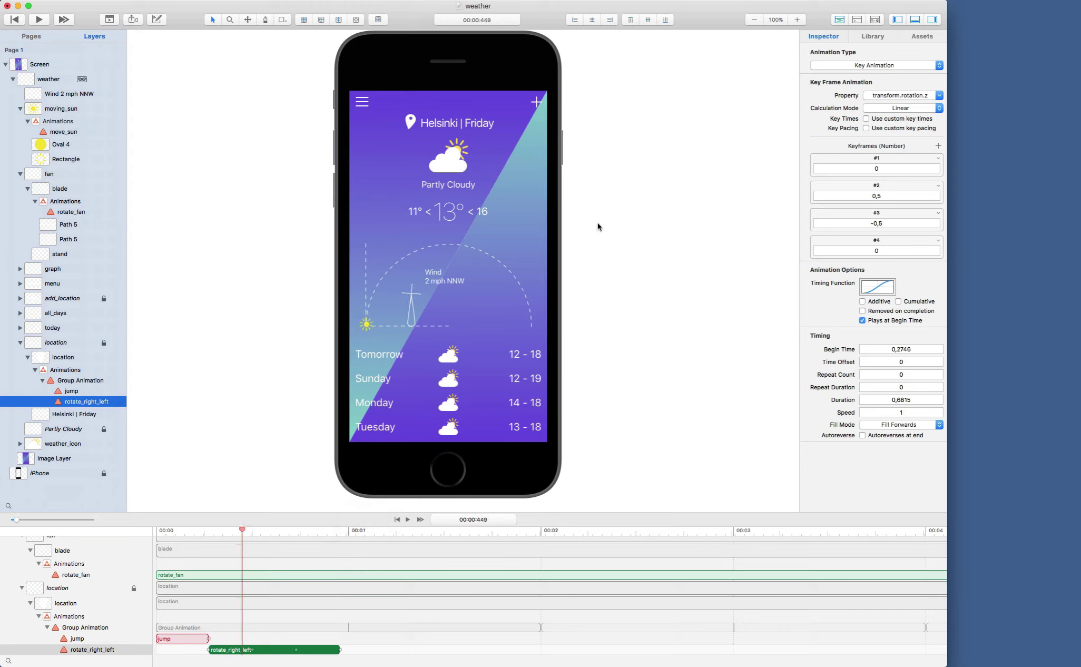
Step: Review the animation types and animatable properties of rotate_right_left, keeping Key Animation and transform.rotation.z
click(843, 69)
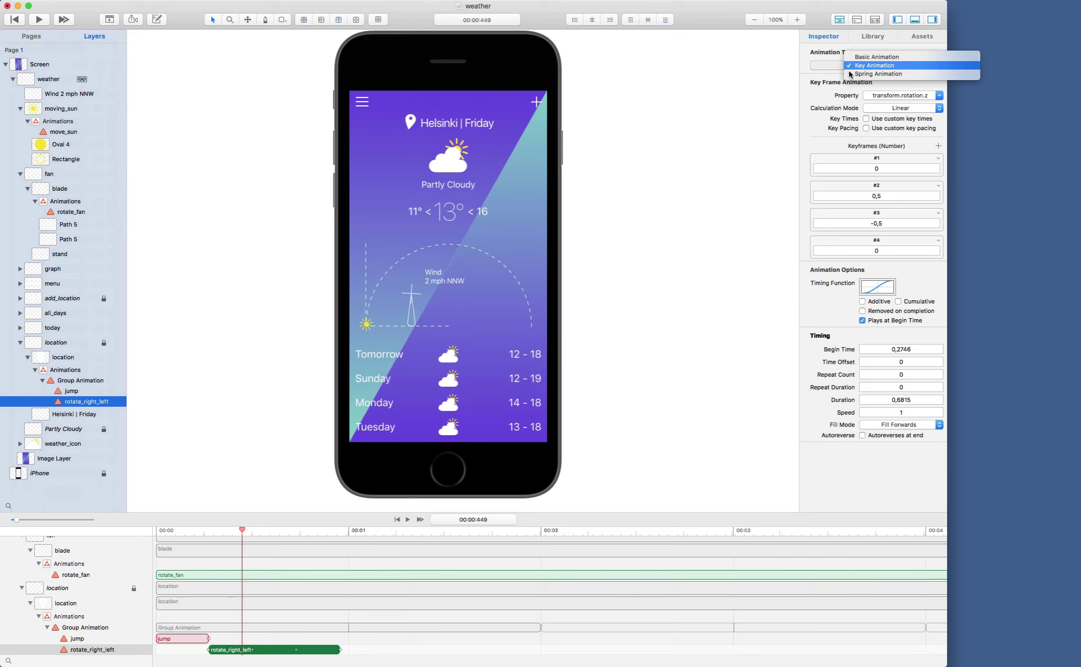
click(827, 72)
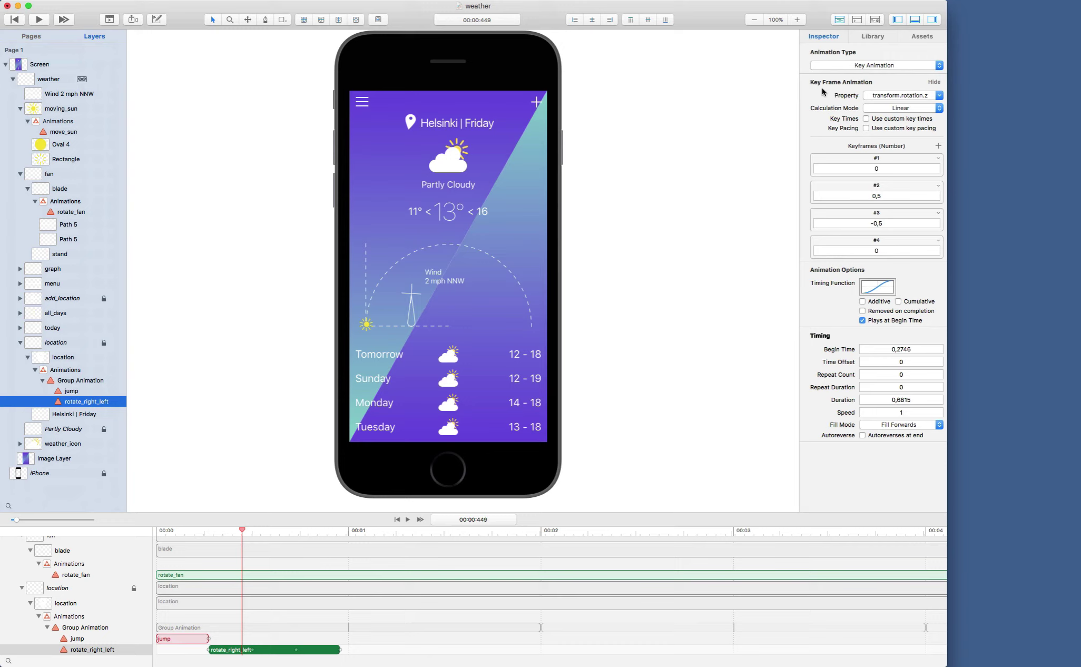
click(895, 97)
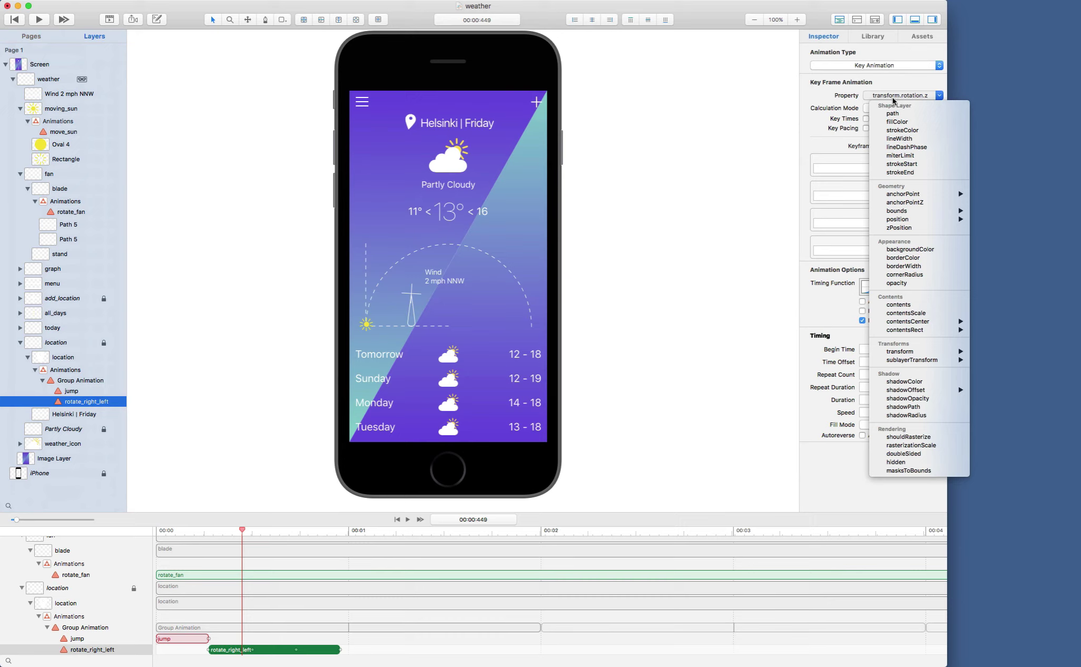
mouse_move(905, 353)
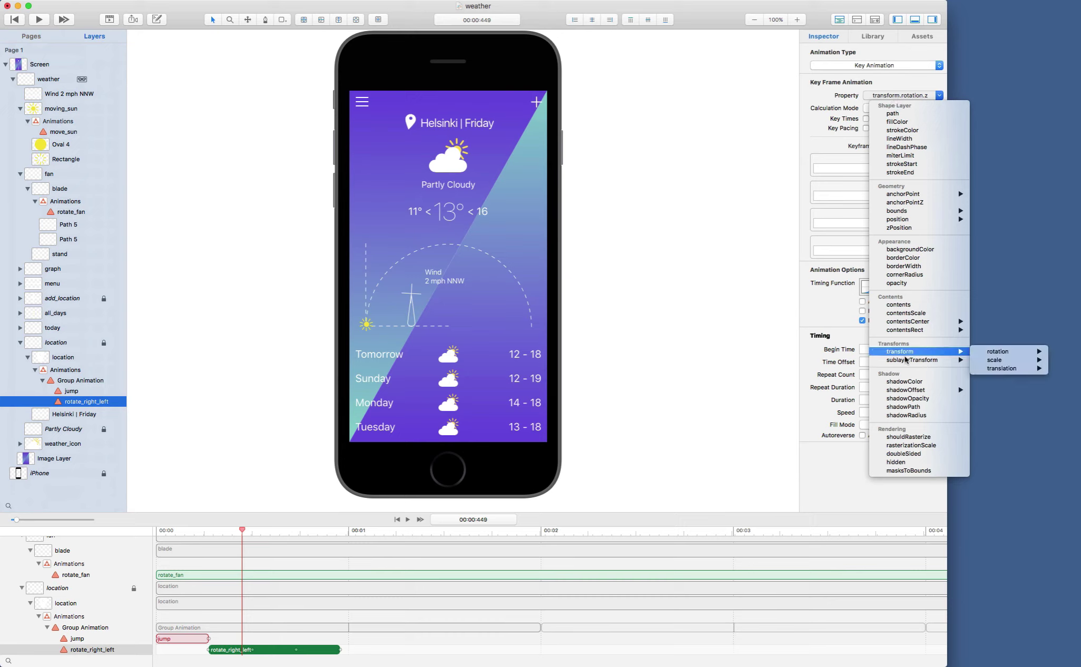
mouse_move(1004, 354)
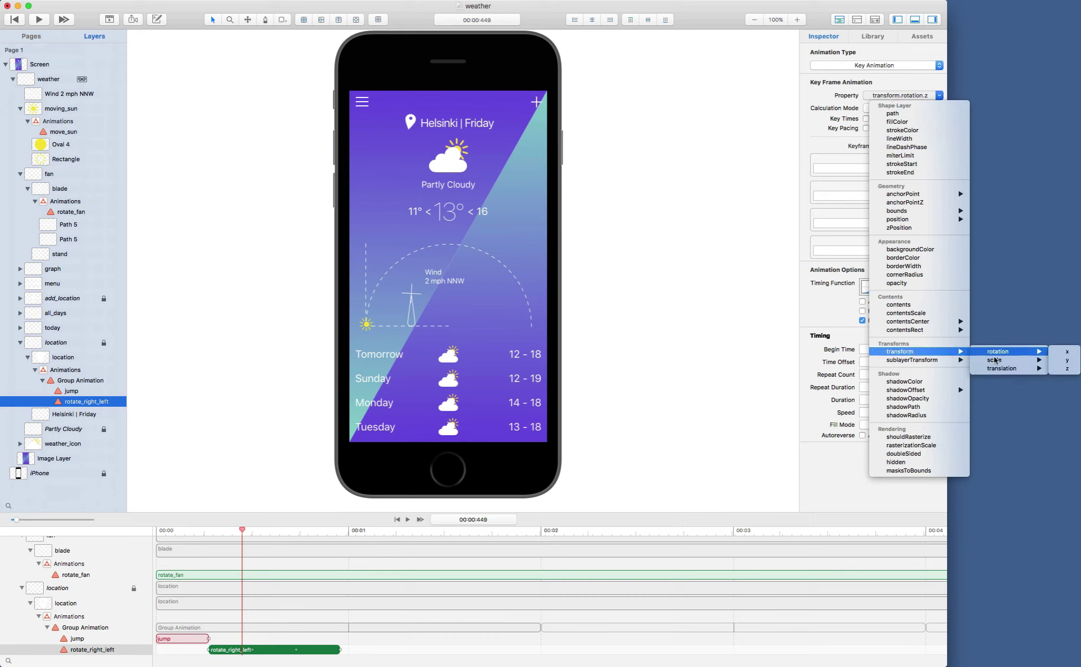
click(1062, 371)
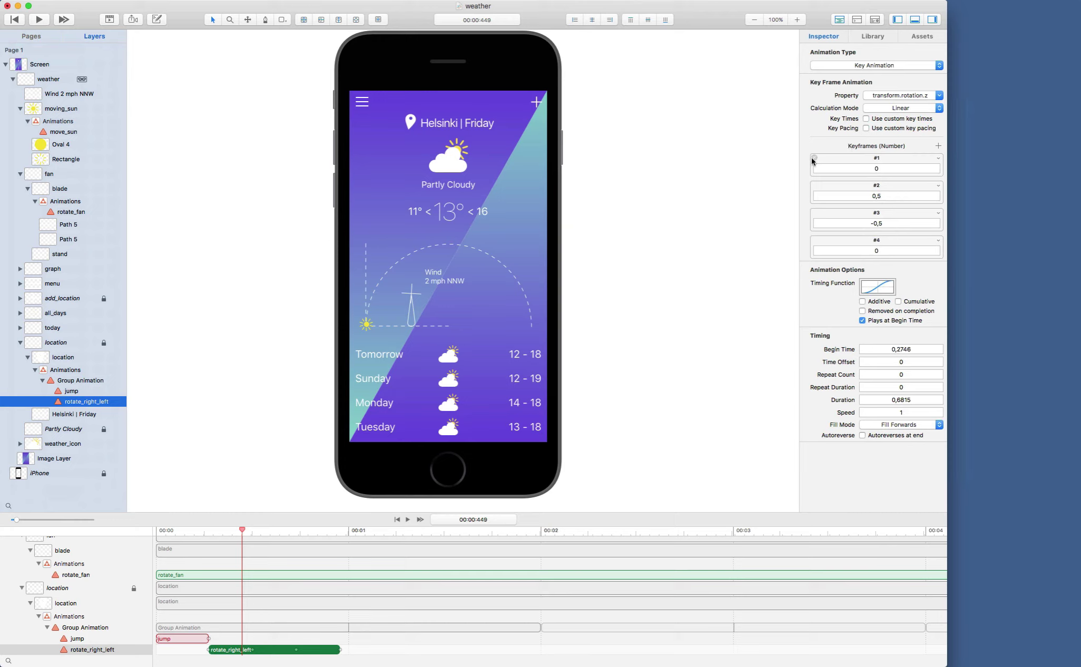
Step: Scrub through the rotate_right_left keyframes to about 0.945 seconds and review its timing function presets, leaving nothing selected
mouse_move(866, 173)
mouse_move(241, 528)
mouse_down()
mouse_move(204, 531)
mouse_move(262, 531)
mouse_up()
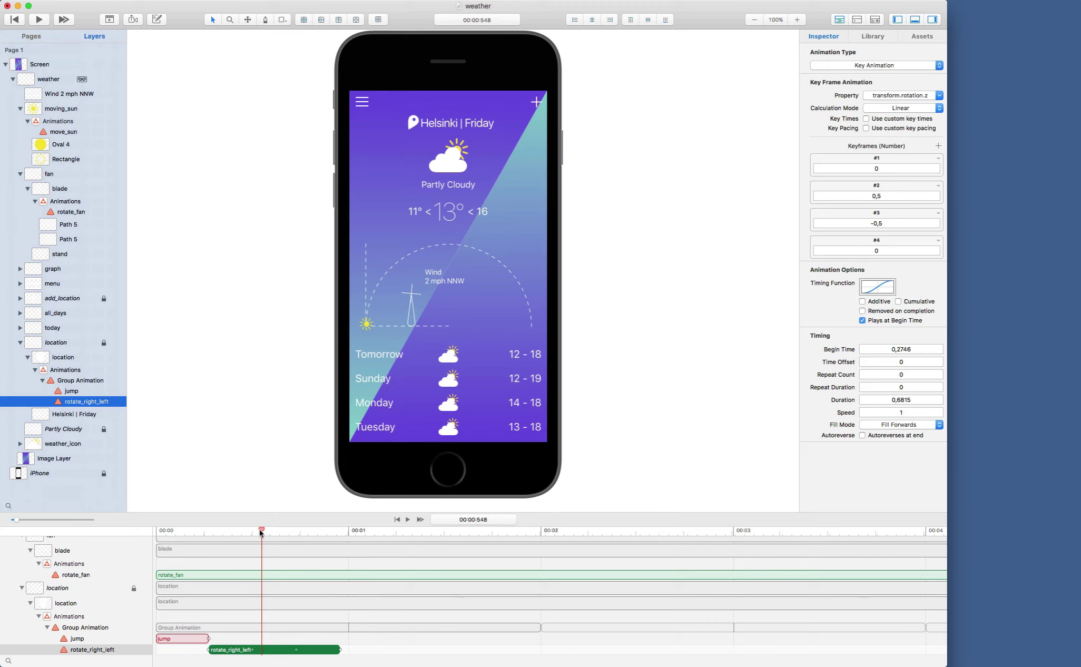
drag(260, 530, 294, 532)
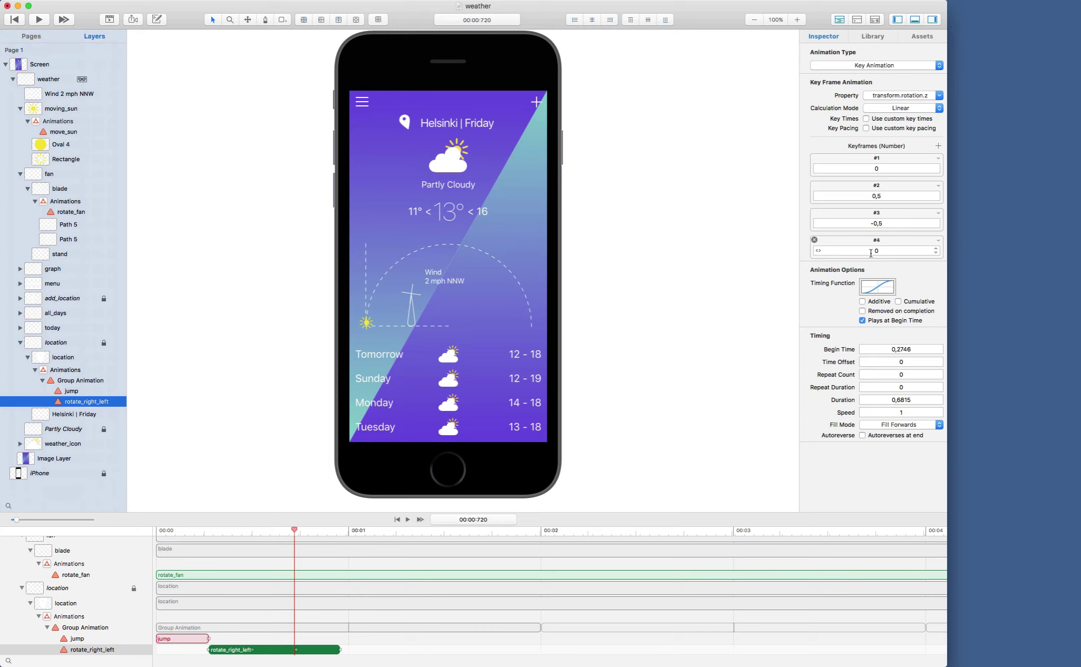
click(293, 533)
drag(293, 533, 337, 532)
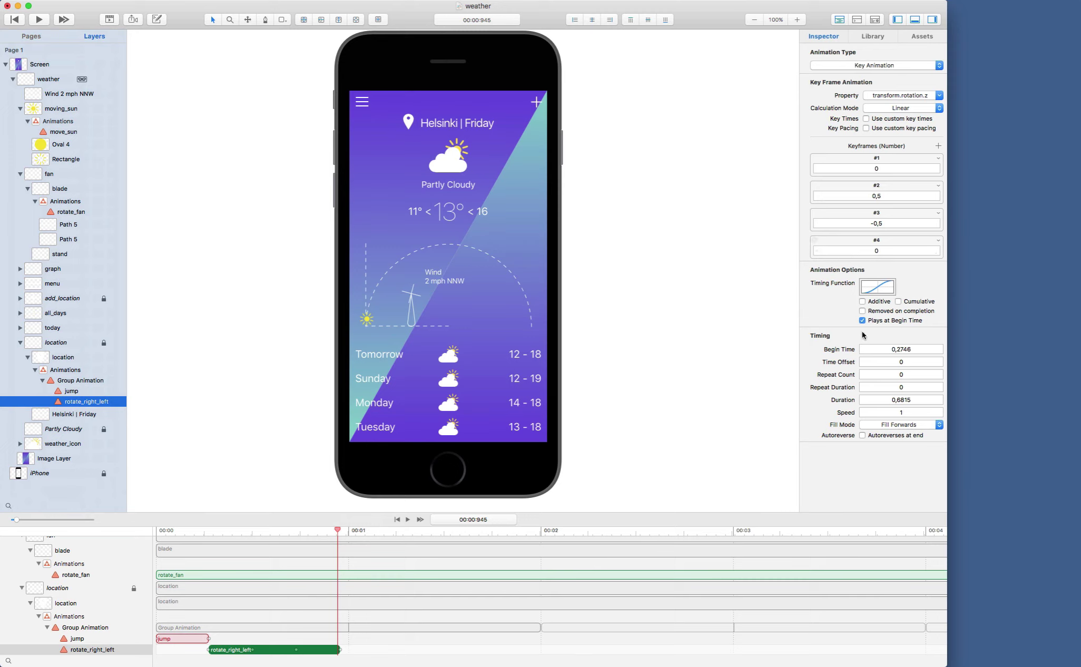
click(877, 288)
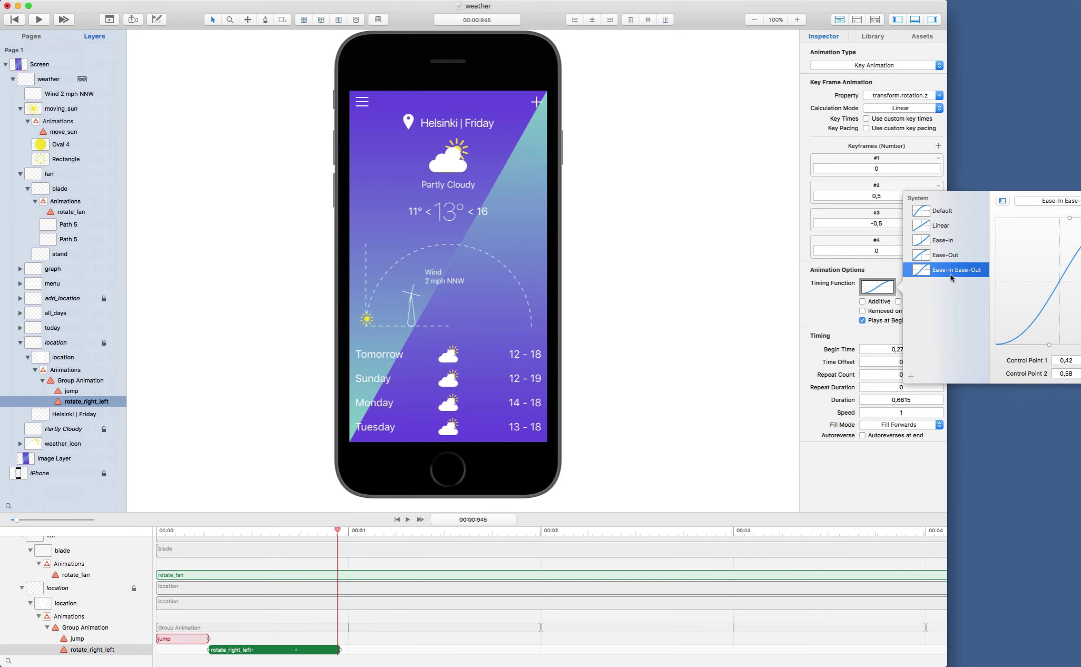
click(723, 321)
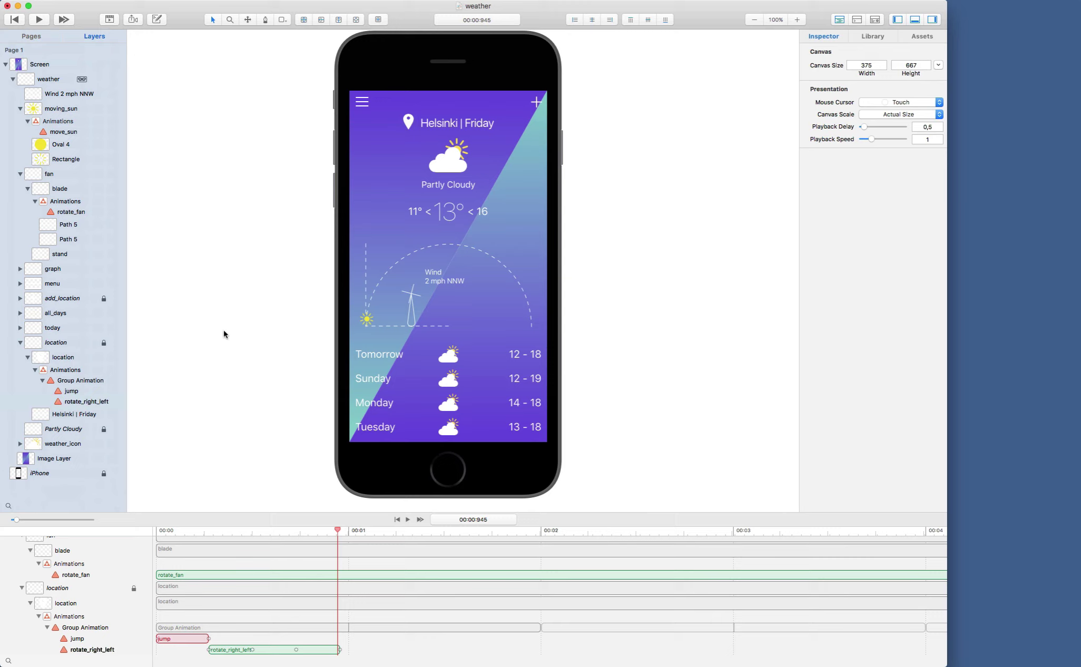
Step: Preview the animated weather interface in the presentation window, close it and start the preview again
click(109, 21)
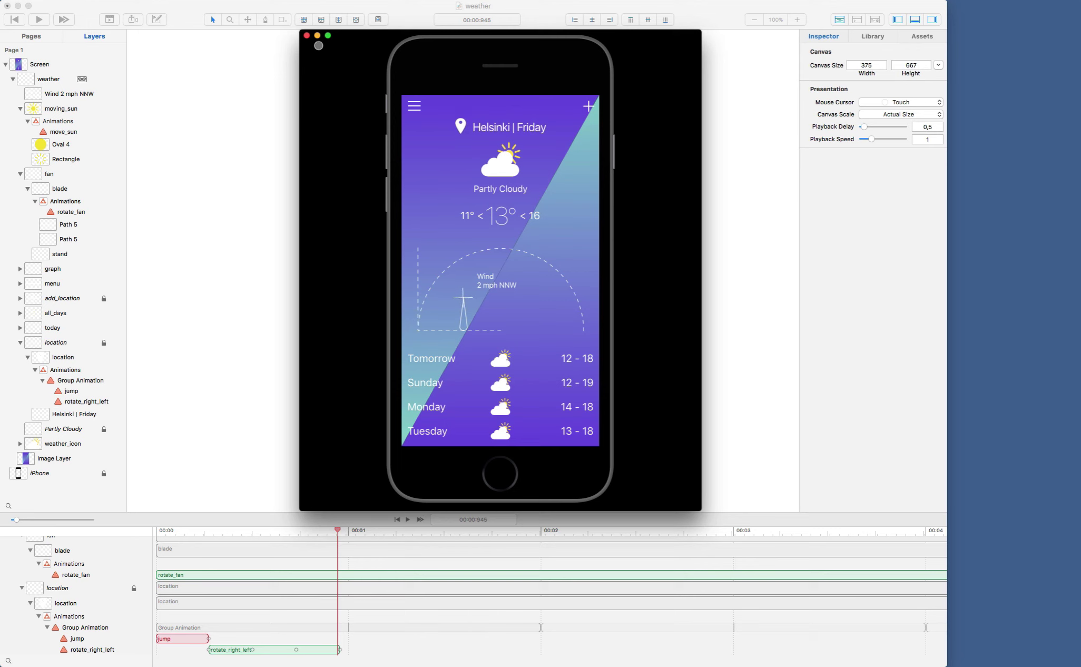
click(214, 91)
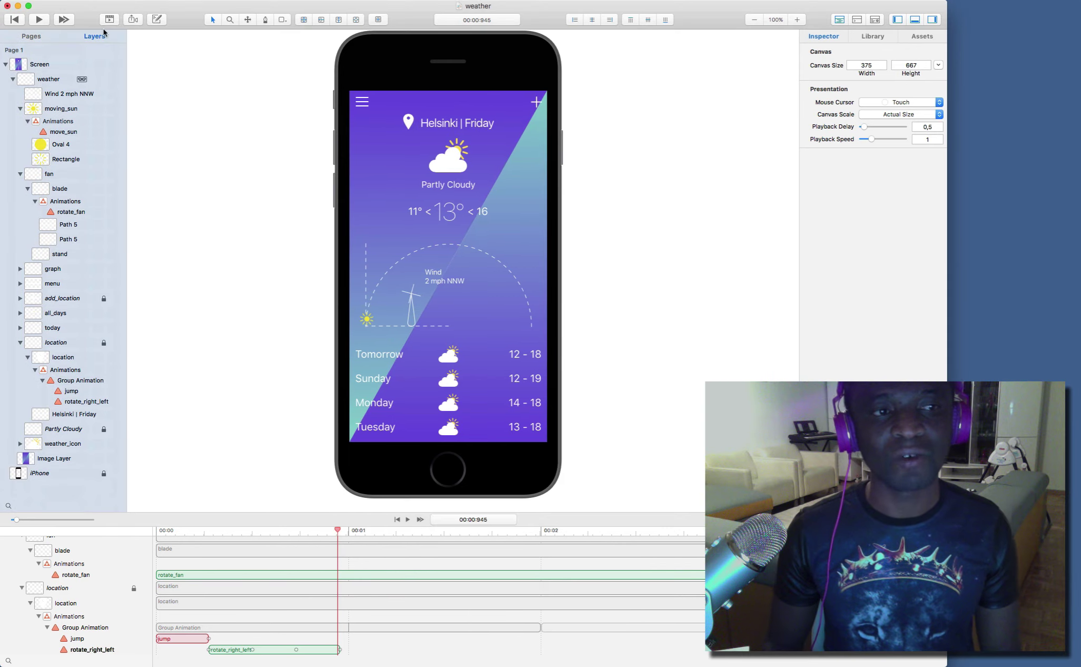
key(super+Return)
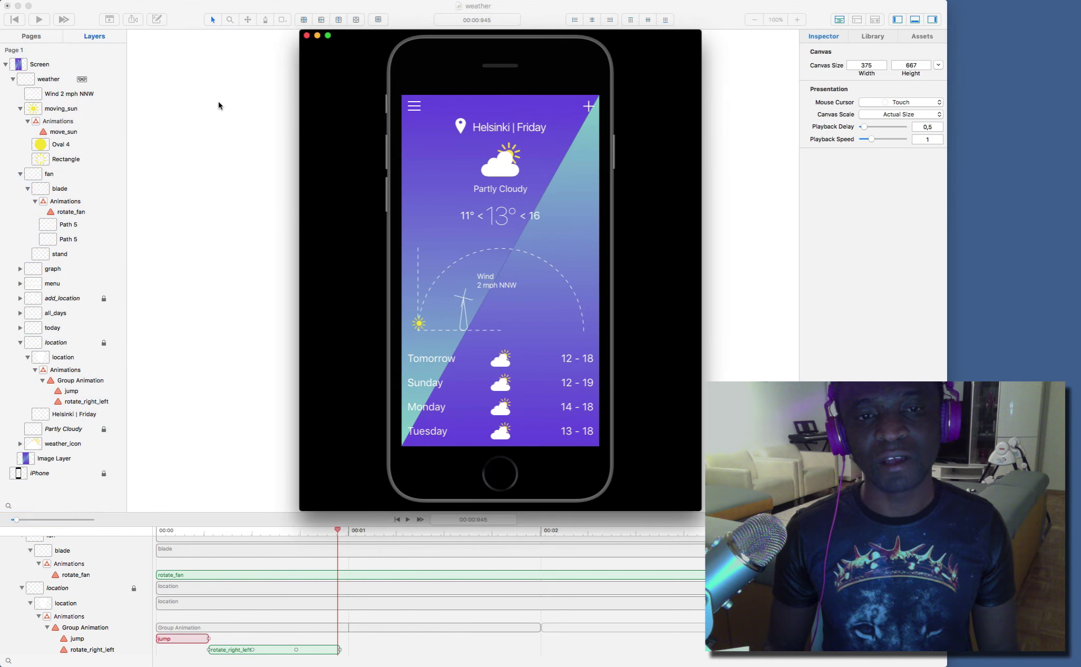